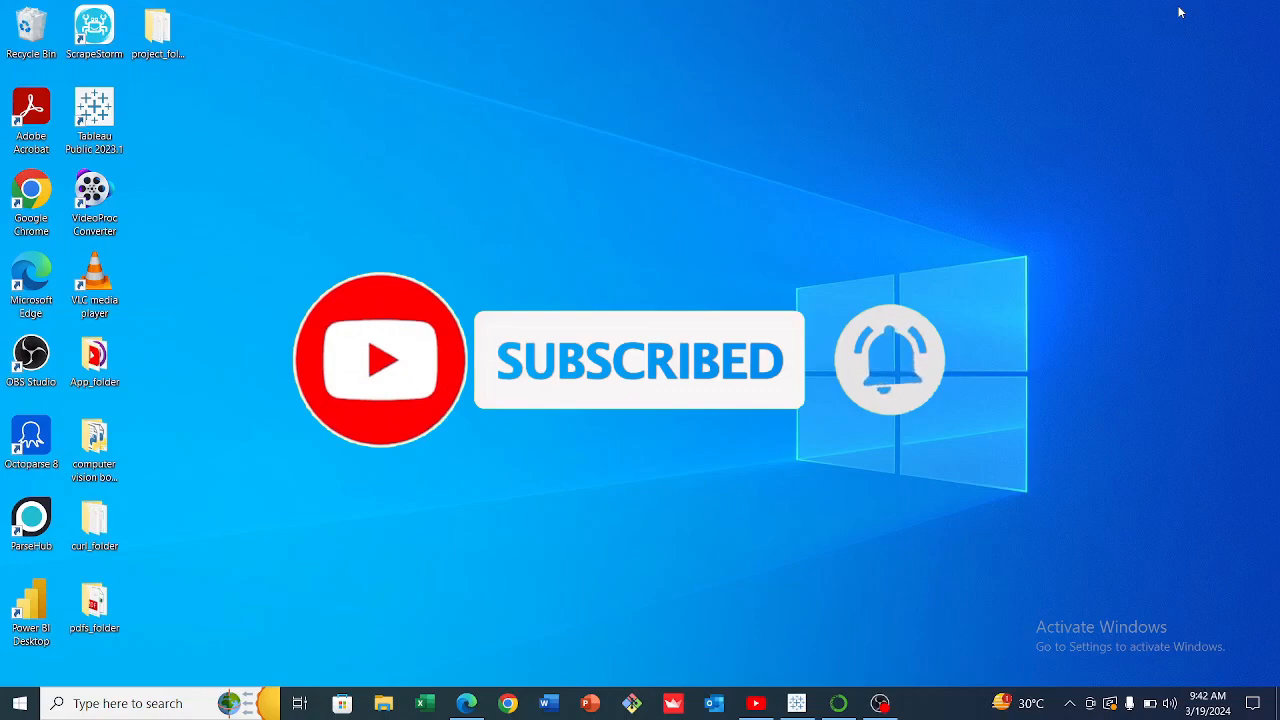
Search Google for 'my sql' in Chrome and open the official MySQL website.
{"action": "left_click", "coordinate": [508, 704]}
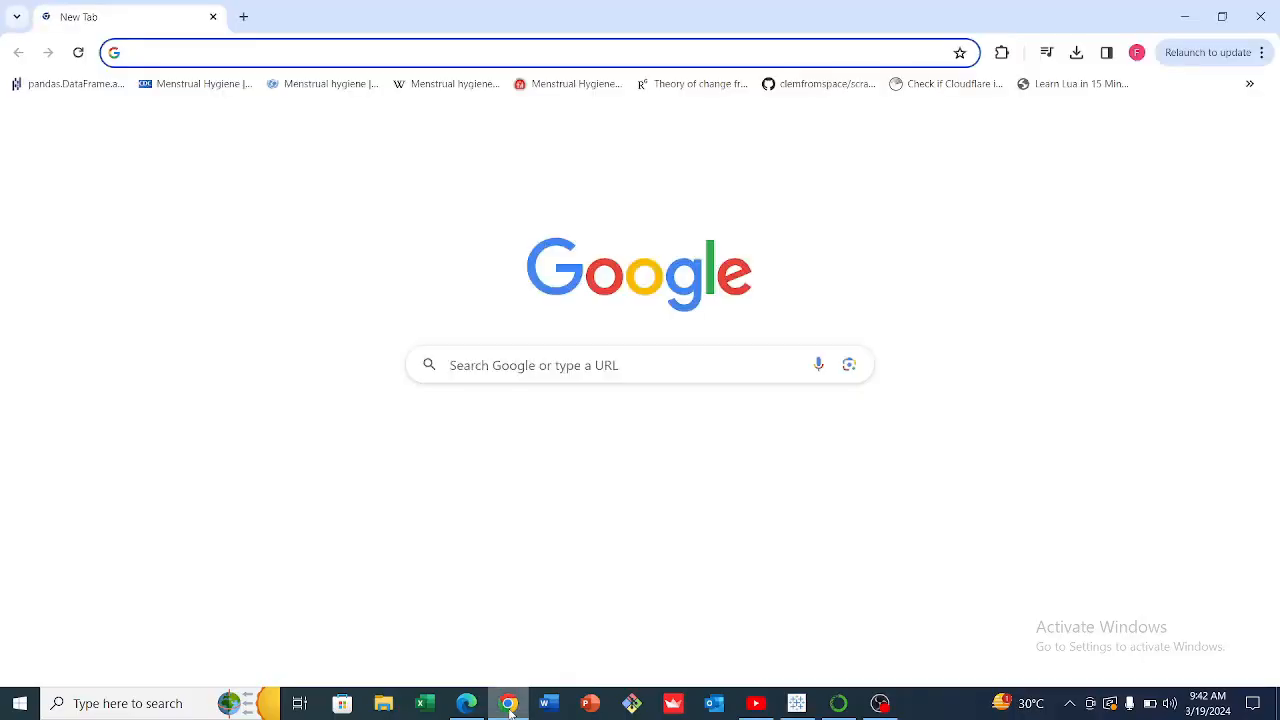
{"action": "type", "text": "my sq"}
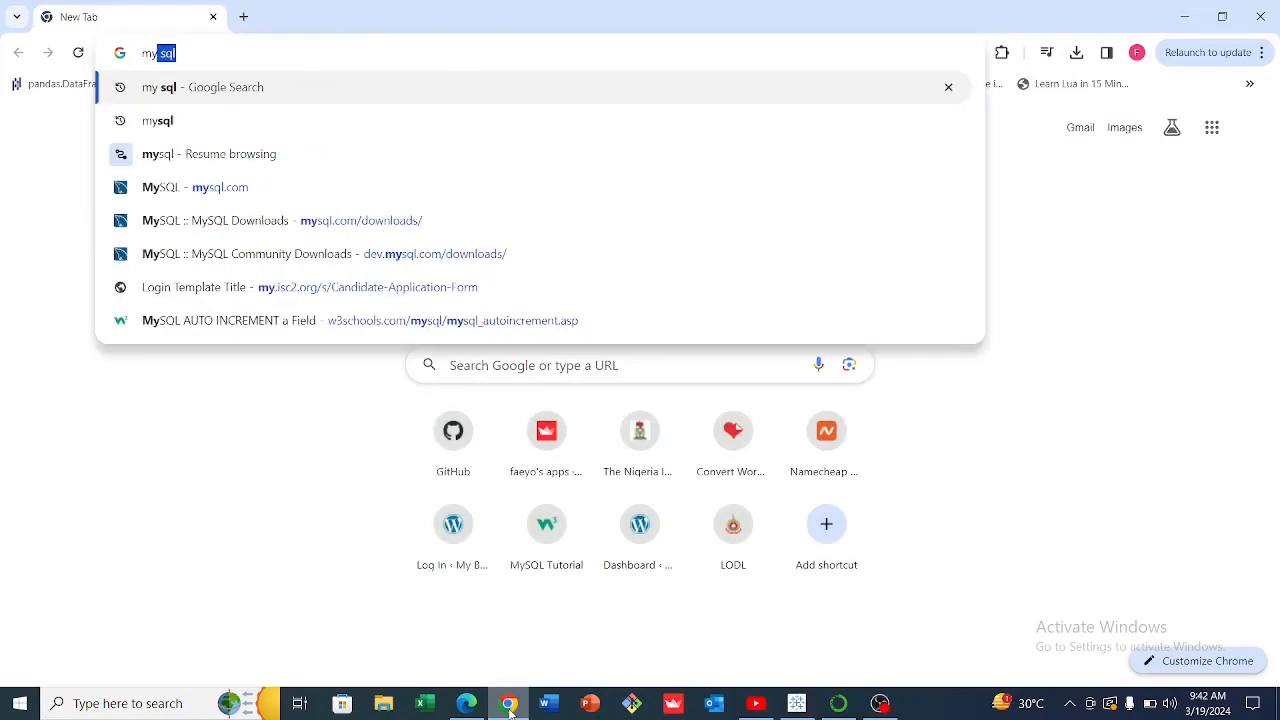
{"action": "type", "text": "l"}
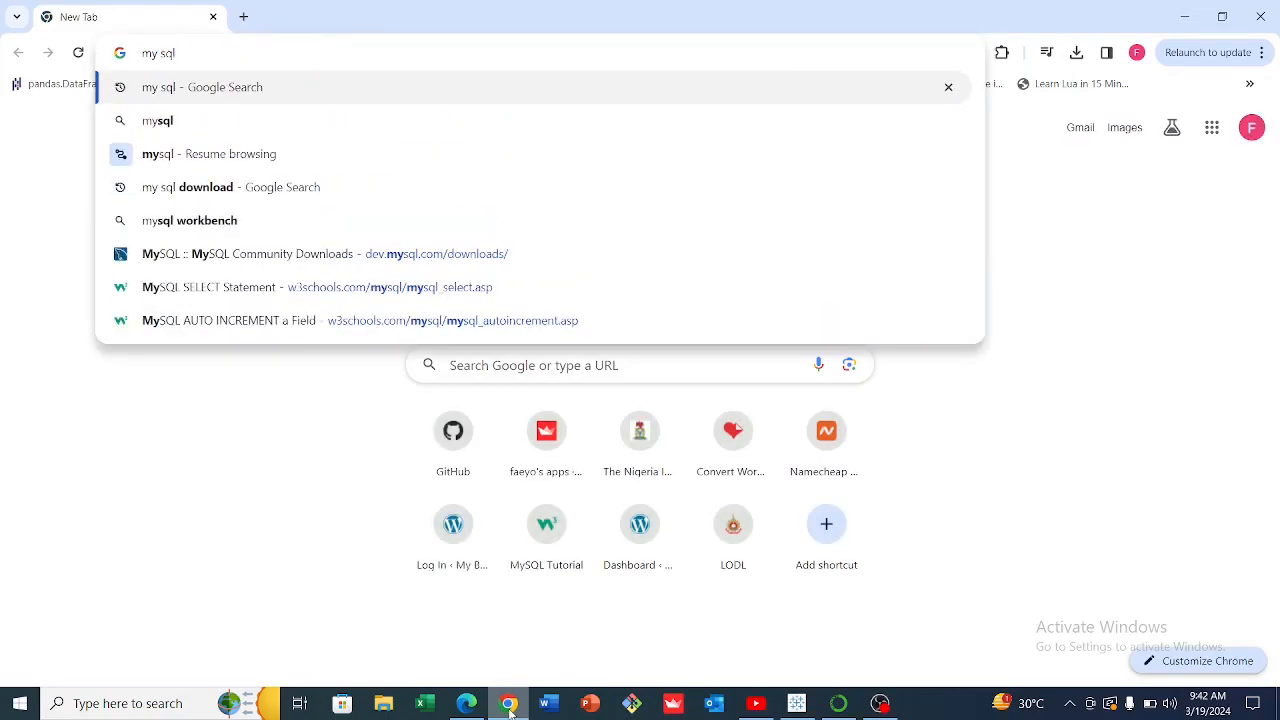
{"action": "key", "text": "Return"}
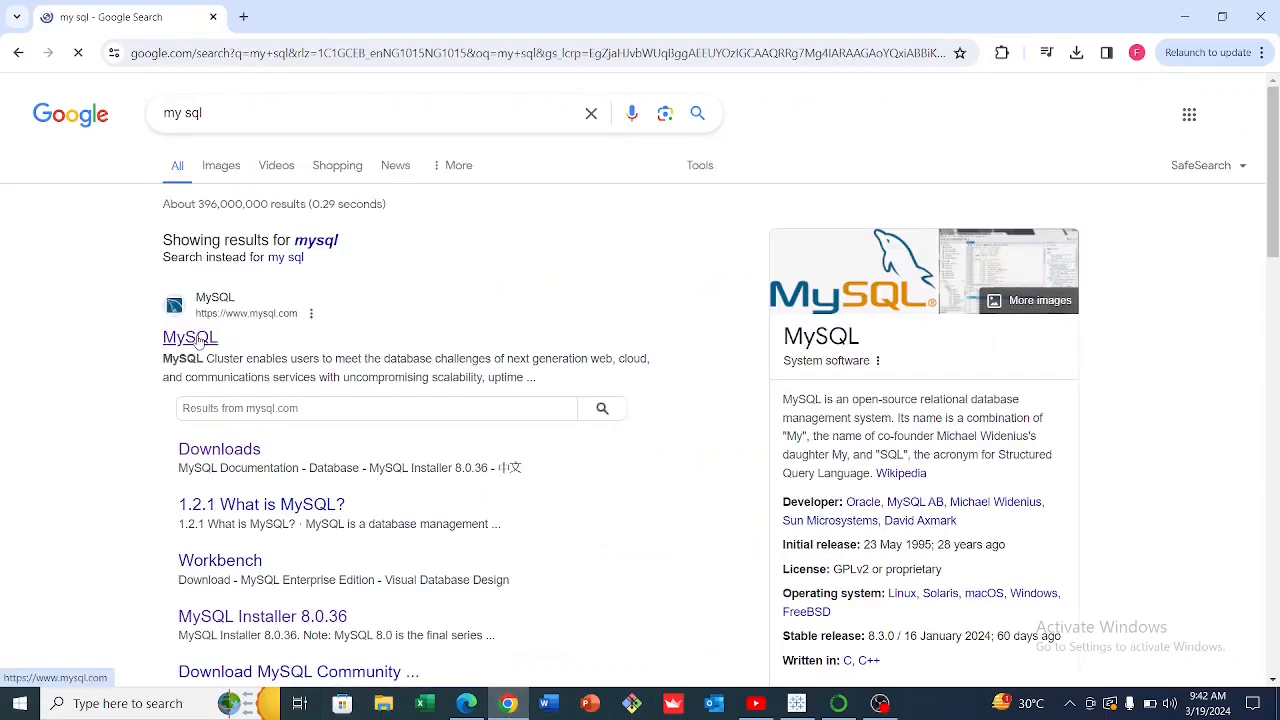
{"action": "left_click", "coordinate": [200, 340]}
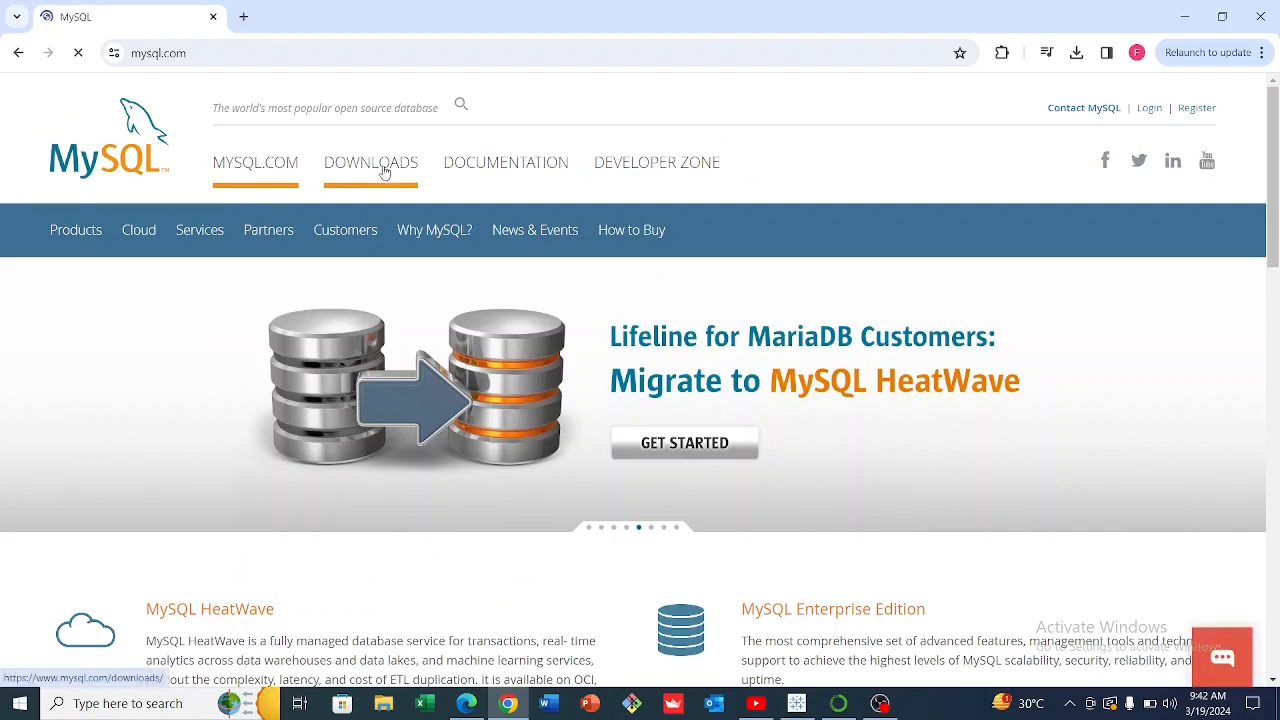
Go from MySQL Downloads through Community (GPL) Downloads to the MySQL Installer for Windows page.
{"action": "left_click", "coordinate": [384, 172]}
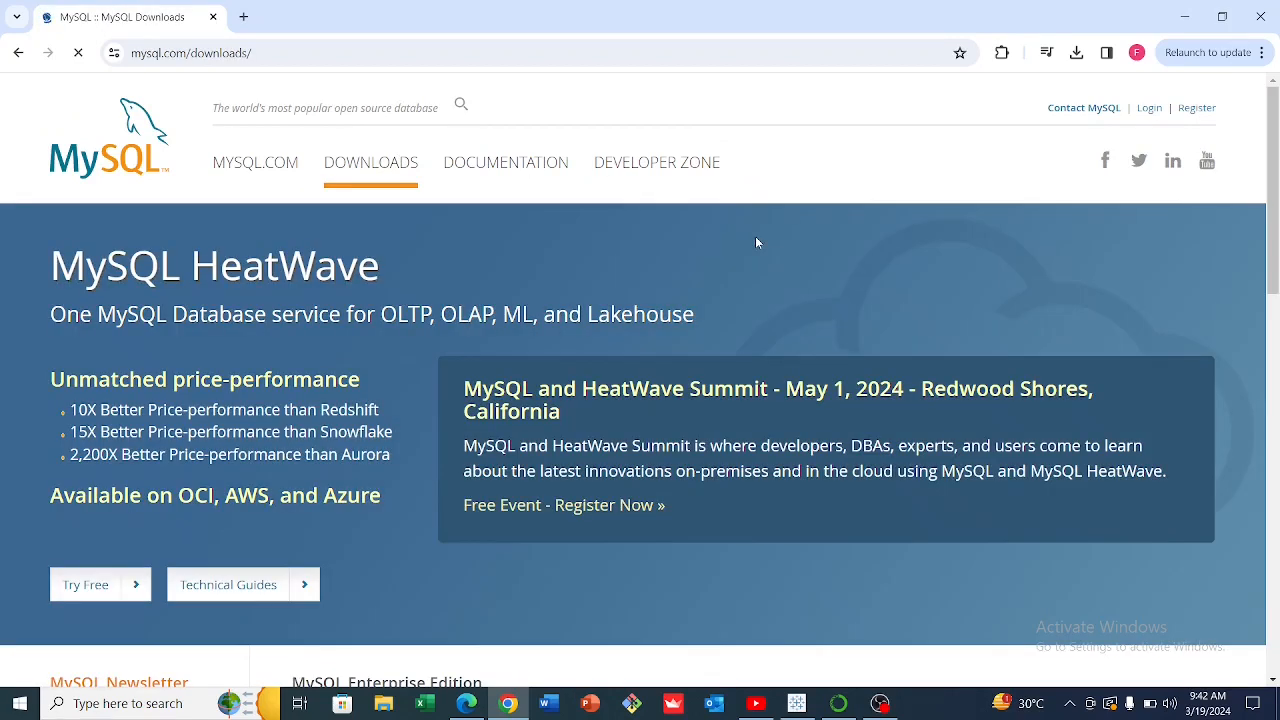
{"action": "left_click_drag", "start_coordinate": [1275, 236], "coordinate": [1276, 480]}
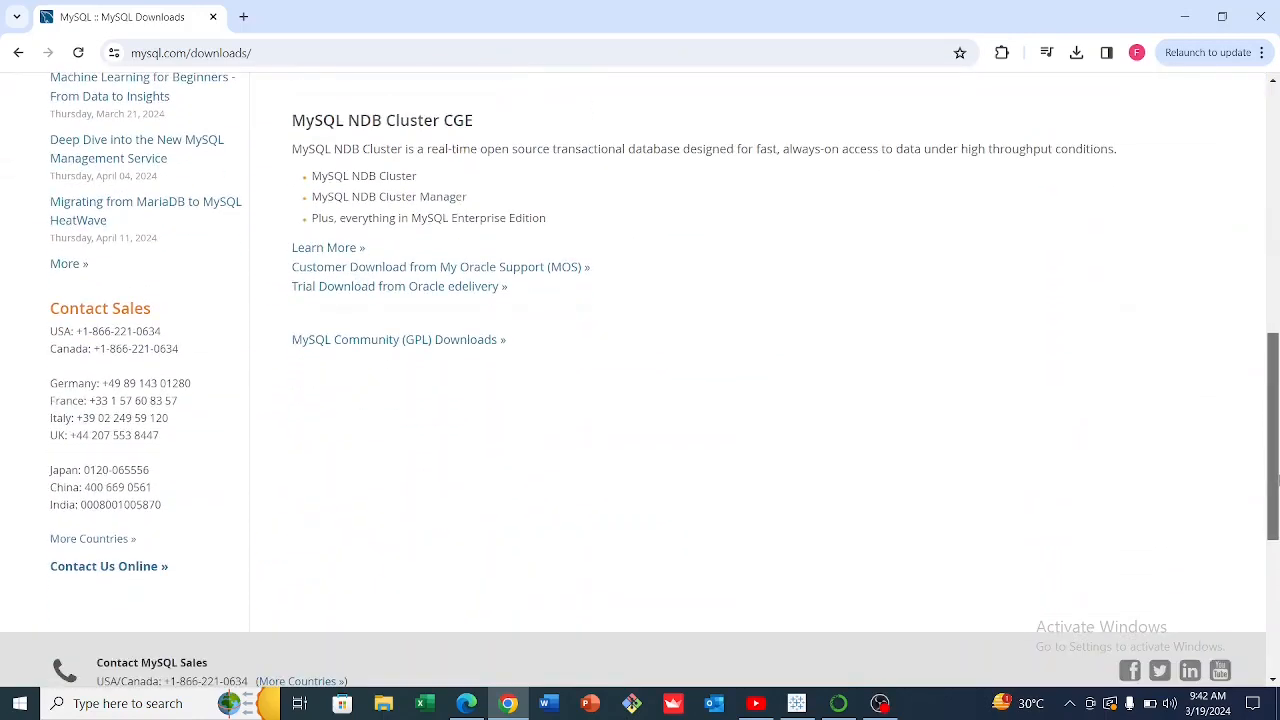
{"action": "left_click", "coordinate": [389, 341]}
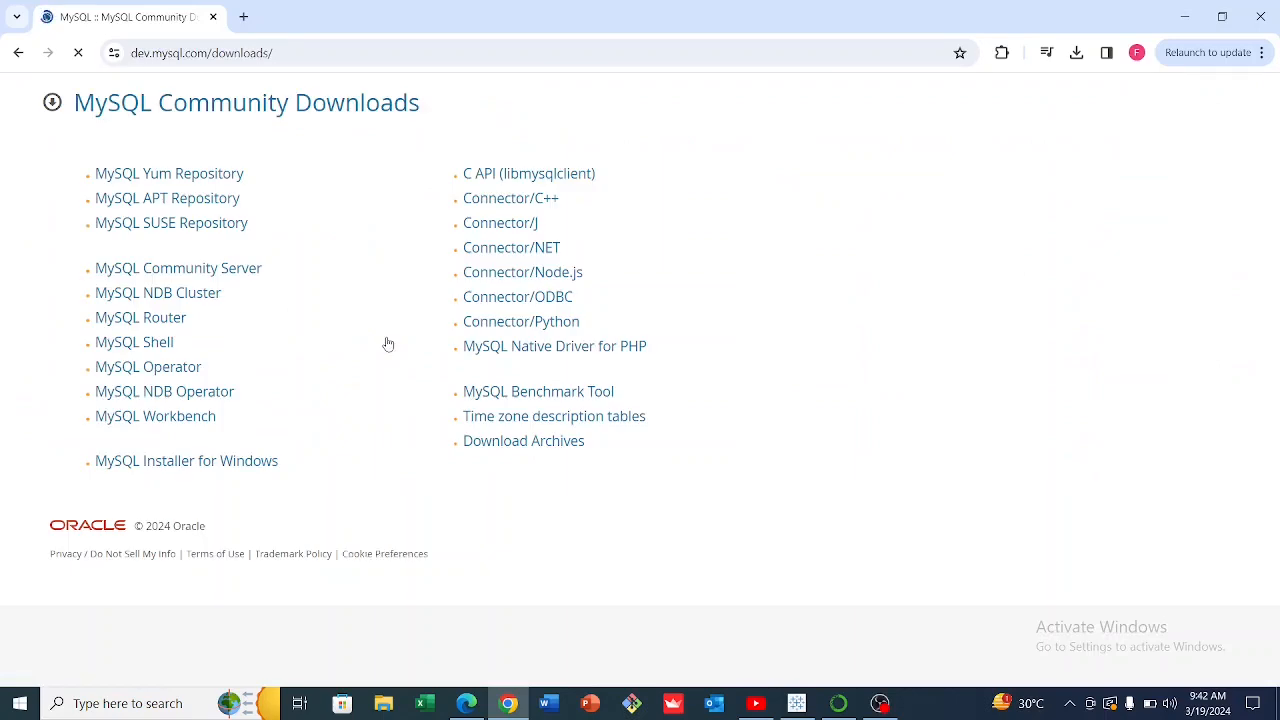
{"action": "left_click", "coordinate": [185, 463]}
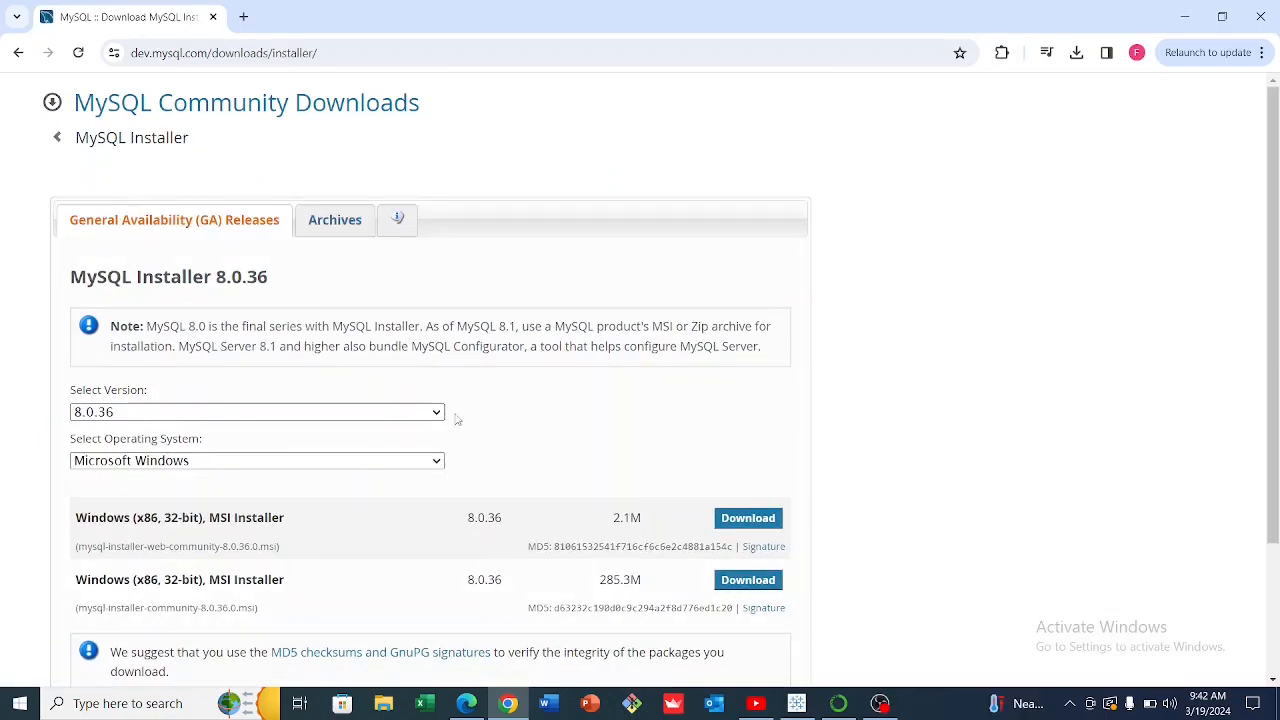
Keep version 8.0.36 and choose the 2.1M web installer download.
{"action": "left_click", "coordinate": [436, 413]}
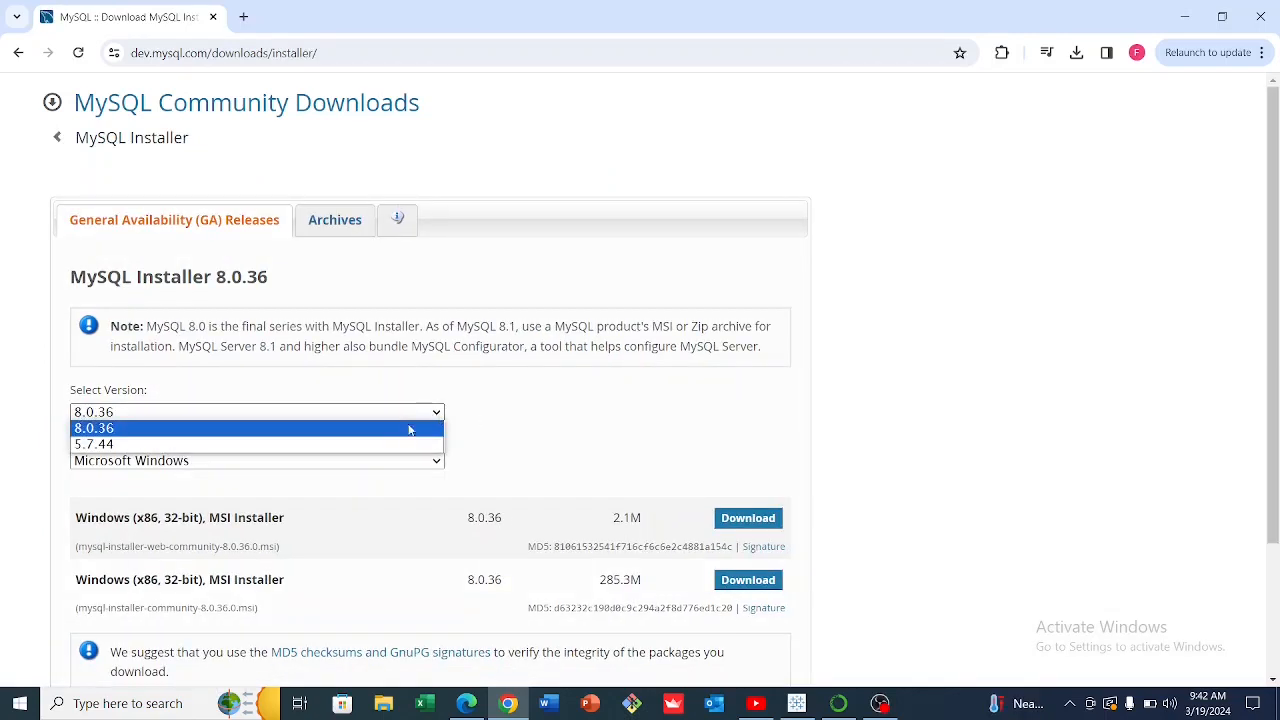
{"action": "left_click", "coordinate": [410, 428]}
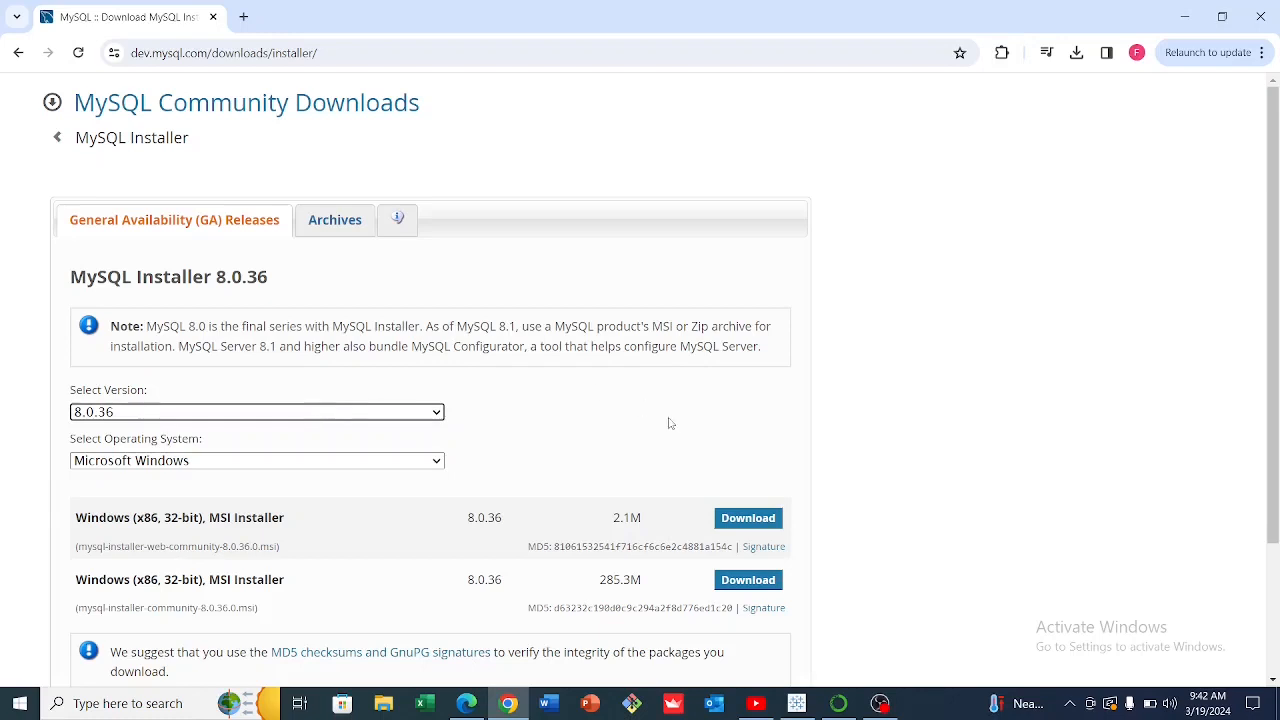
{"action": "scroll", "coordinate": [1272, 392], "scroll_direction": "down", "scroll_amount": 3}
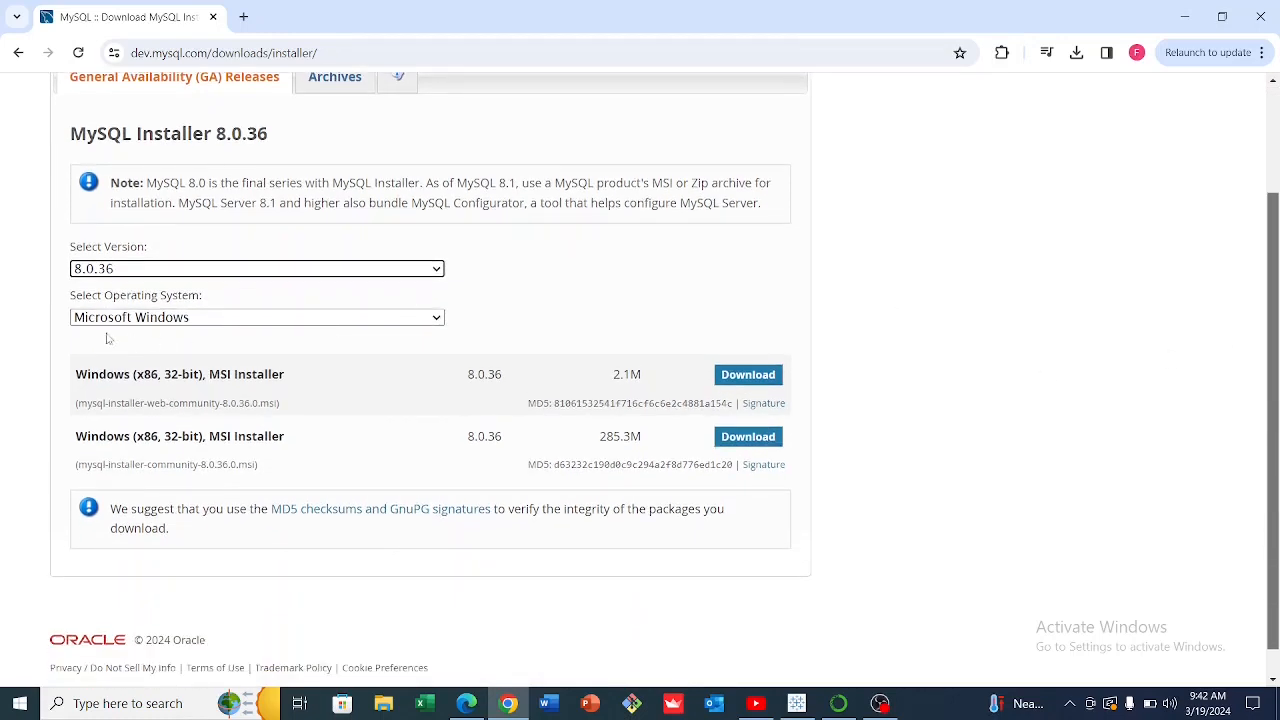
{"action": "left_click", "coordinate": [742, 378]}
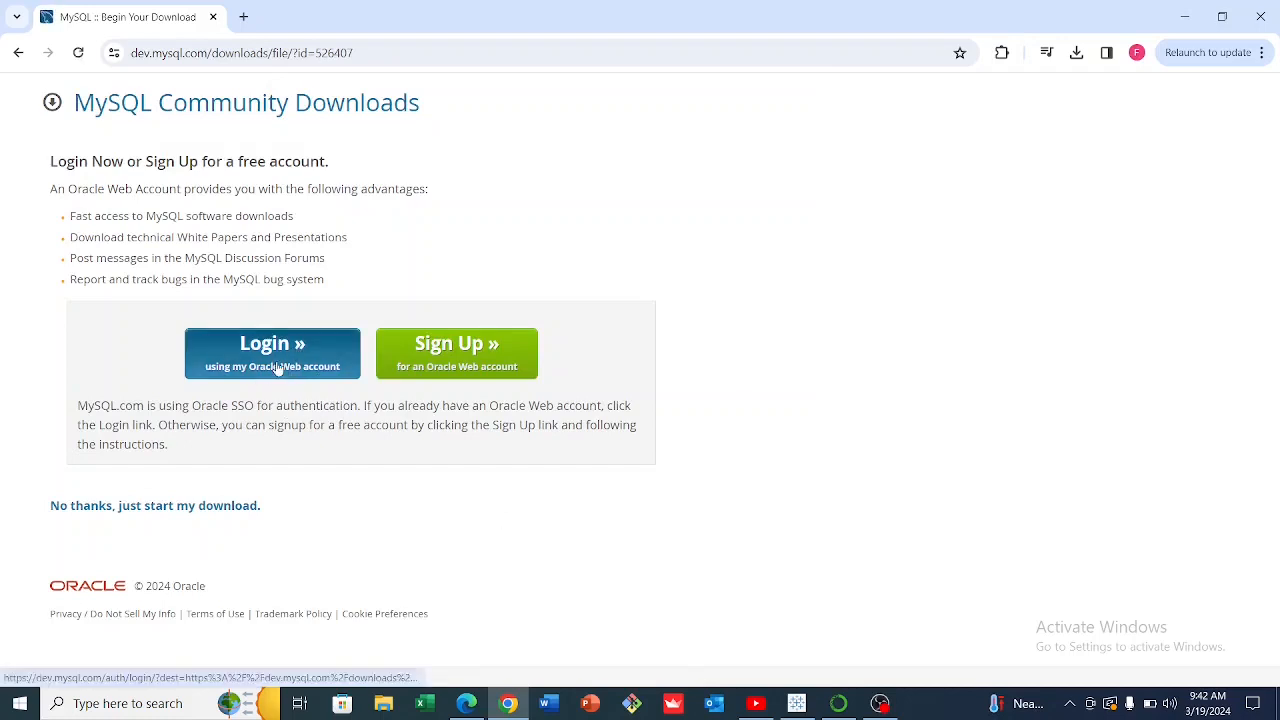
Skip login to download mysql-installer-web-community-8.0.36.0.msi, then run it from Chrome's downloads.
{"action": "left_click", "coordinate": [158, 508]}
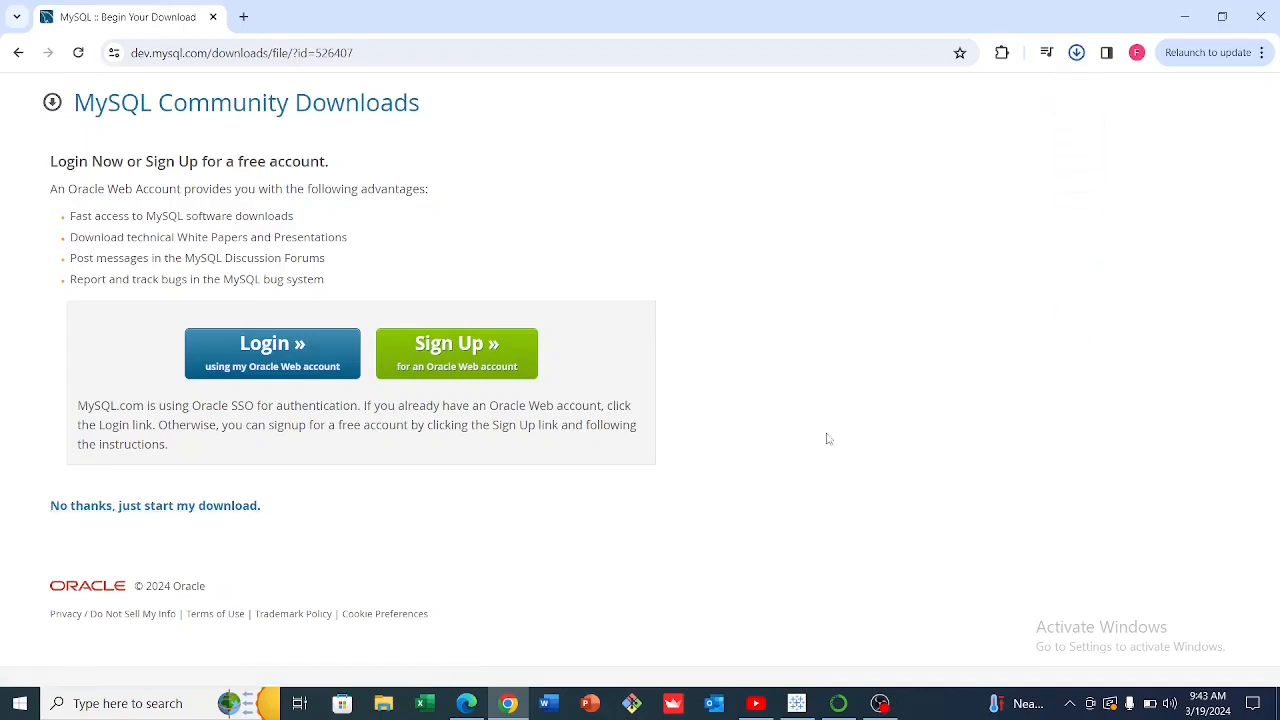
{"action": "left_click", "coordinate": [1076, 52]}
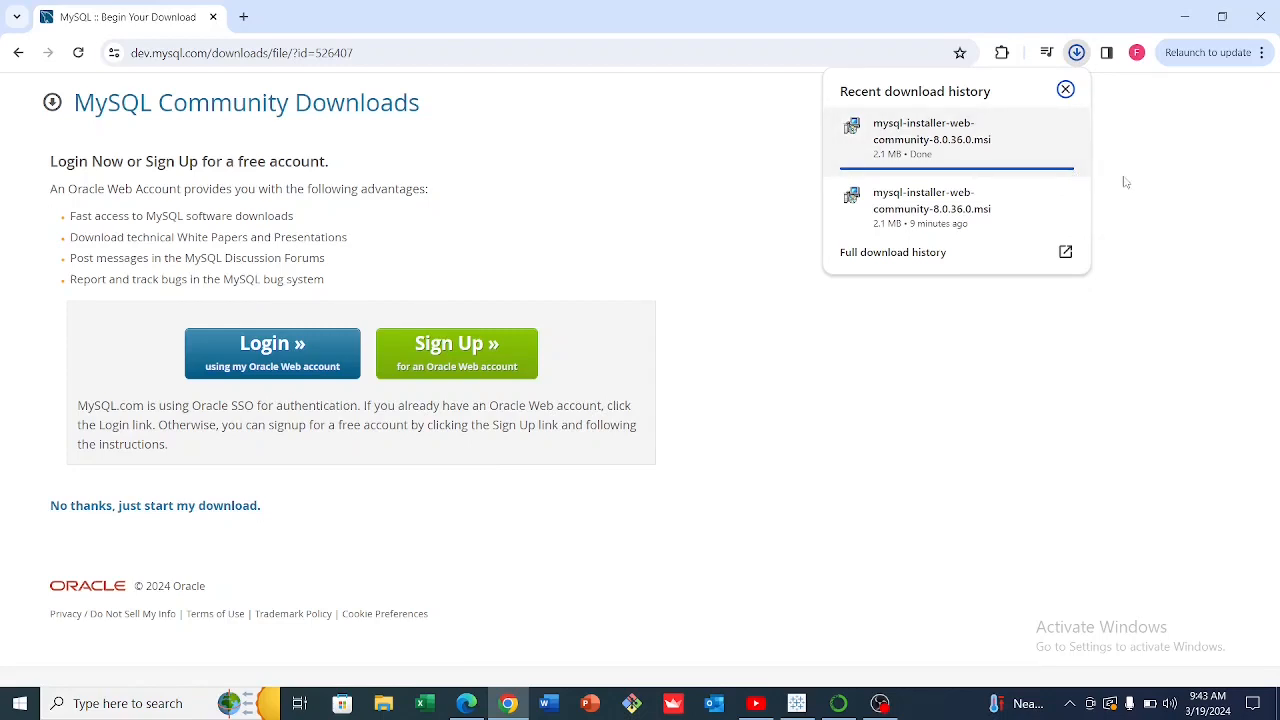
{"action": "left_click", "coordinate": [928, 142]}
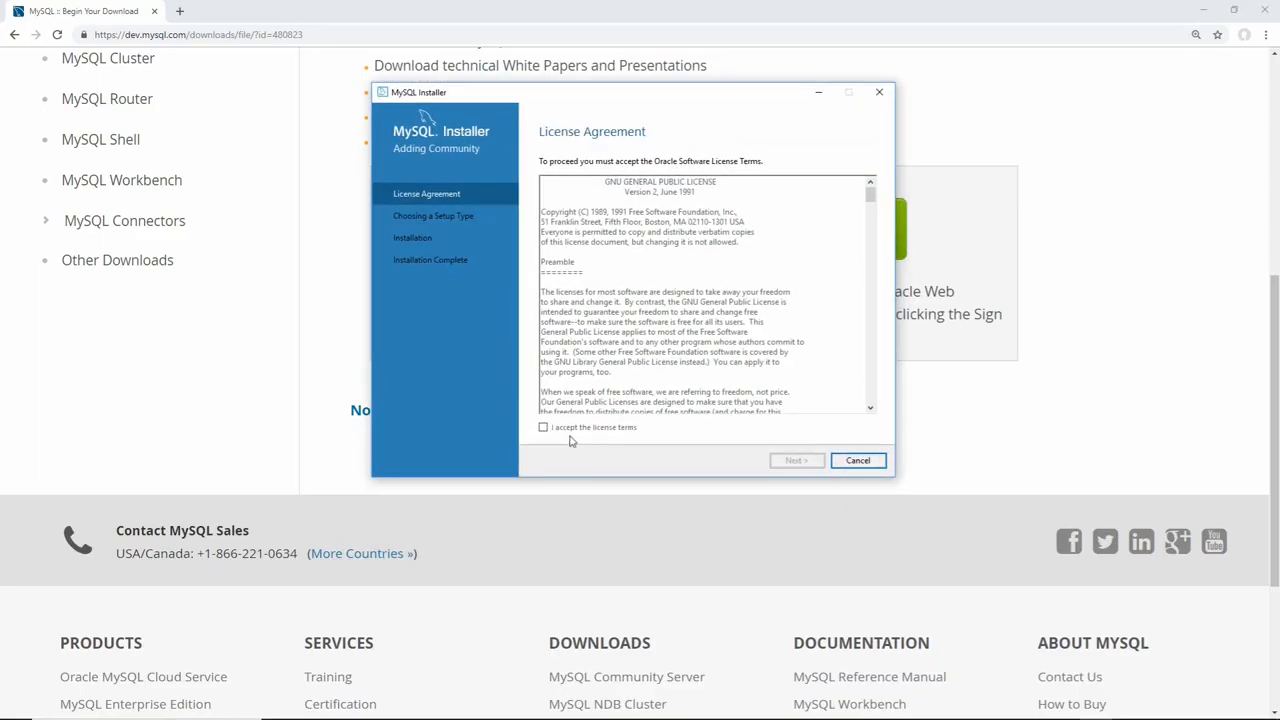
Accept the MySQL license terms and choose the Custom setup type.
{"action": "left_click", "coordinate": [546, 429]}
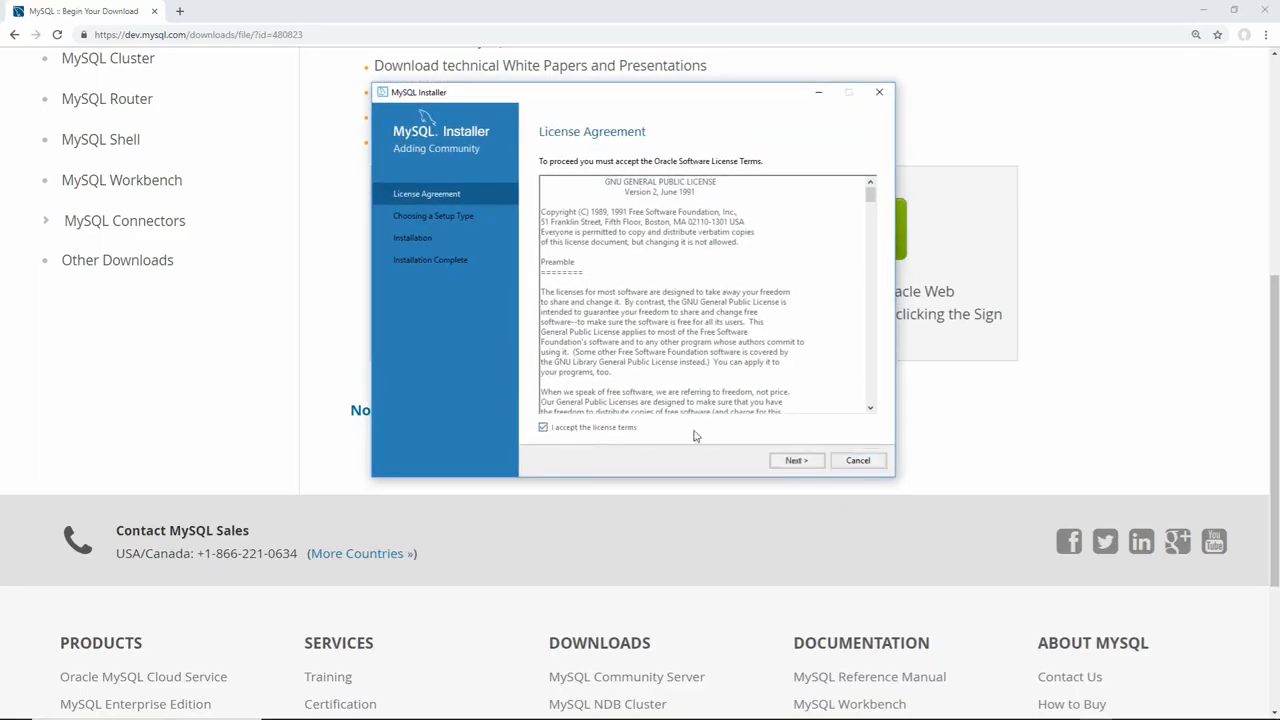
{"action": "left_click", "coordinate": [793, 461]}
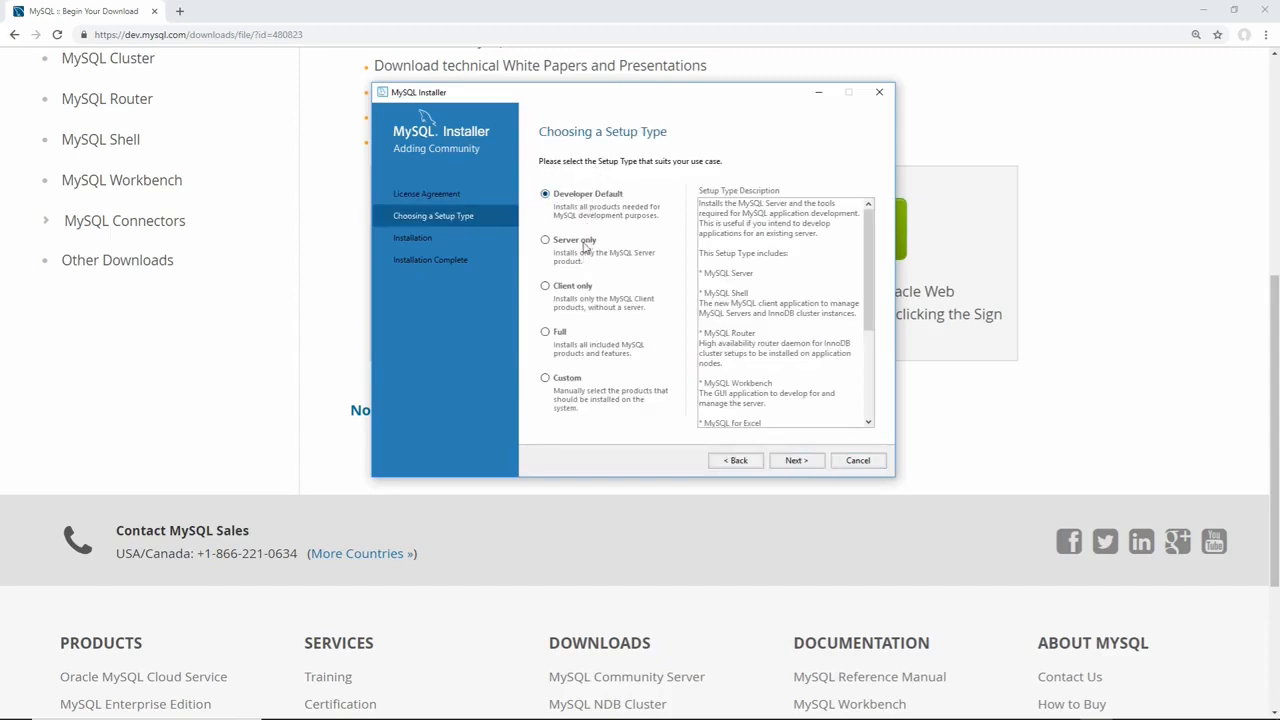
{"action": "left_click", "coordinate": [565, 378]}
{"action": "left_click", "coordinate": [800, 459]}
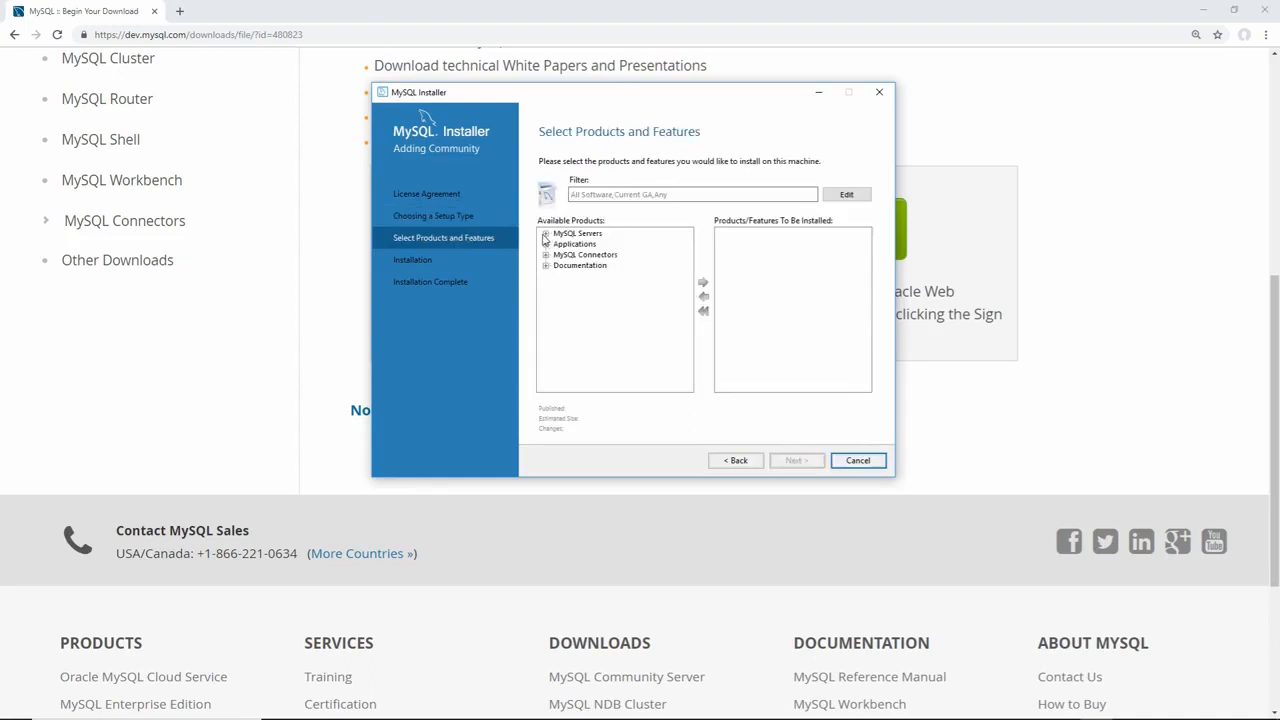
Add MySQL Server 8.0.13 X64 to the products to install.
{"action": "left_click", "coordinate": [545, 233]}
{"action": "left_click", "coordinate": [558, 244]}
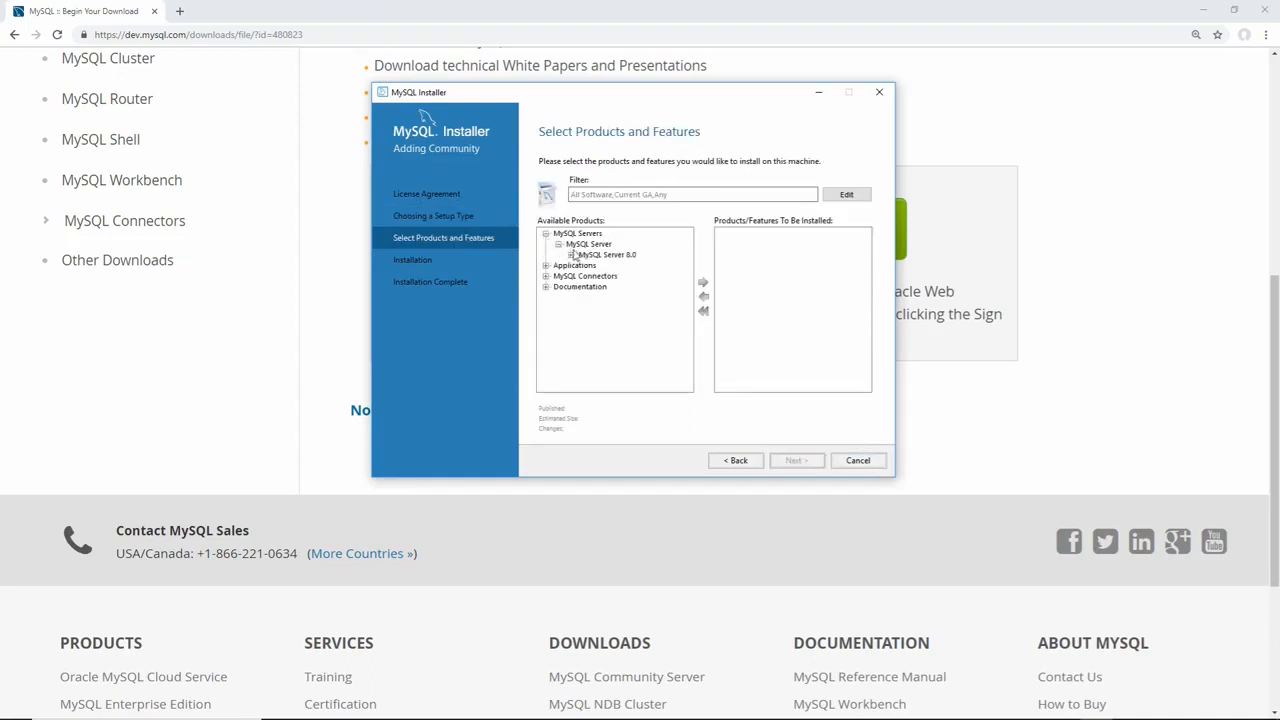
{"action": "left_click", "coordinate": [572, 254]}
{"action": "left_click", "coordinate": [633, 265]}
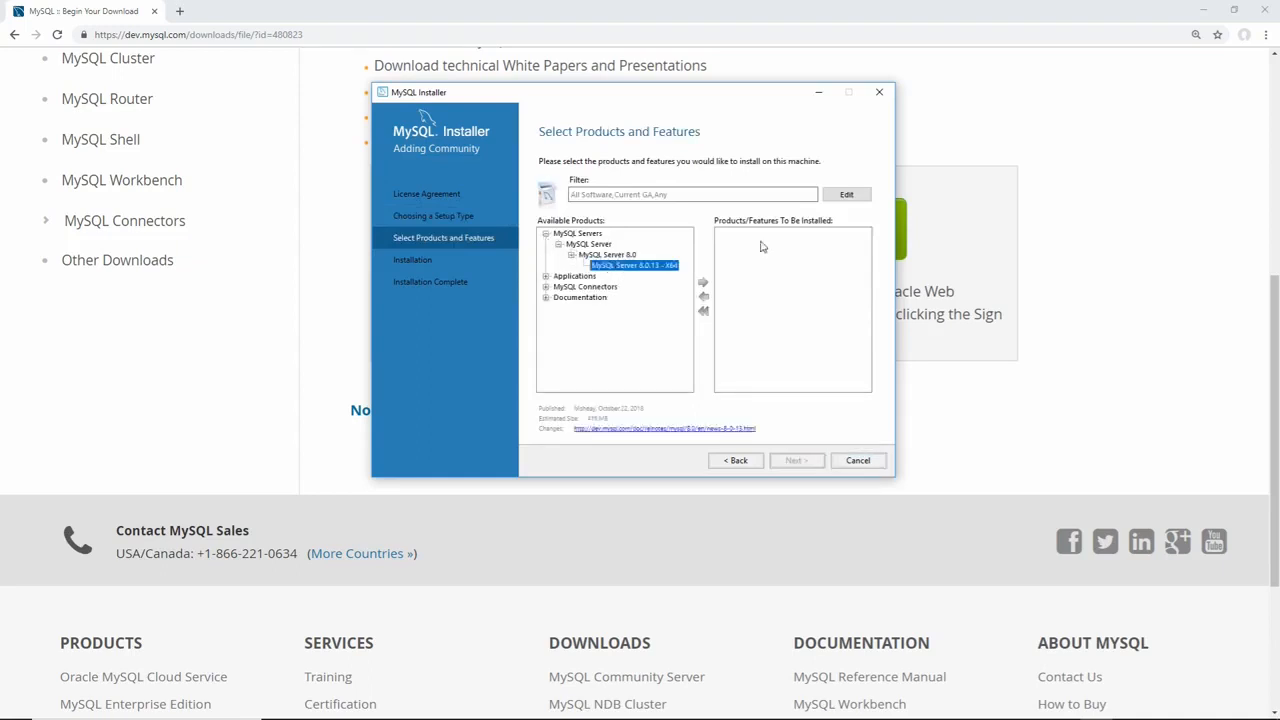
{"action": "left_click", "coordinate": [703, 286]}
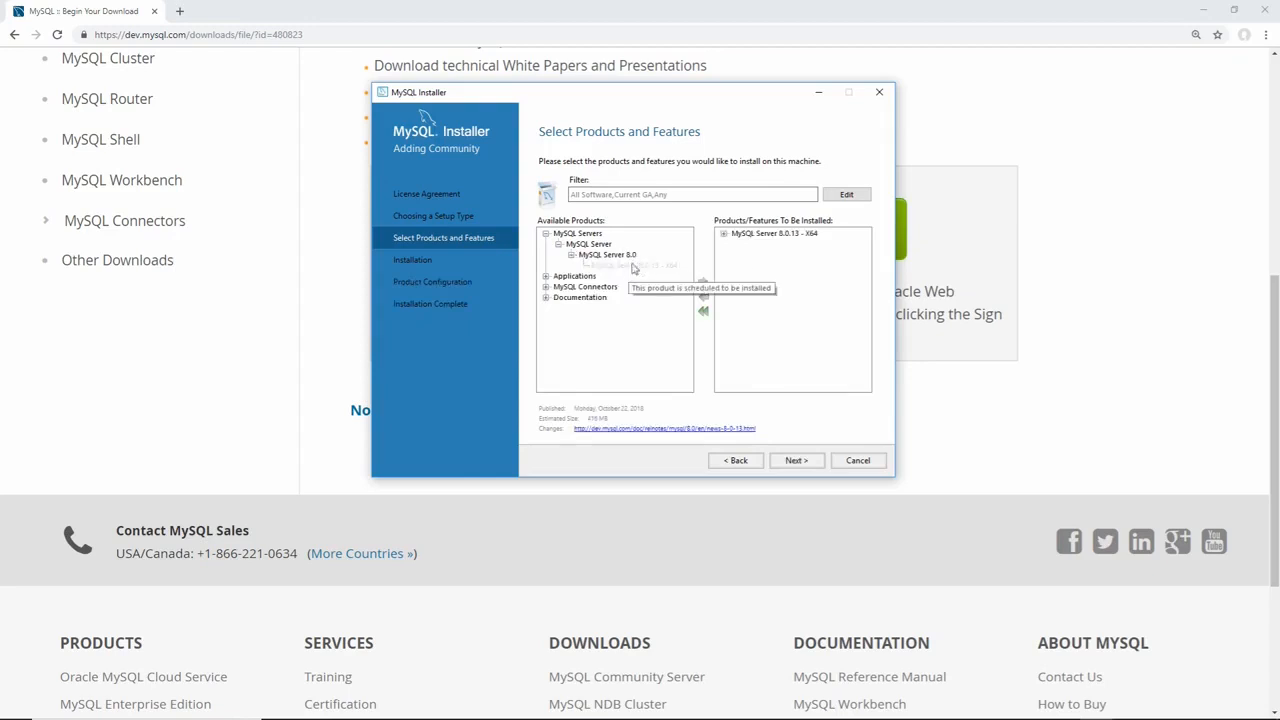
Add MySQL Workbench 8.0.13 from Applications to the products to install.
{"action": "left_click", "coordinate": [545, 276]}
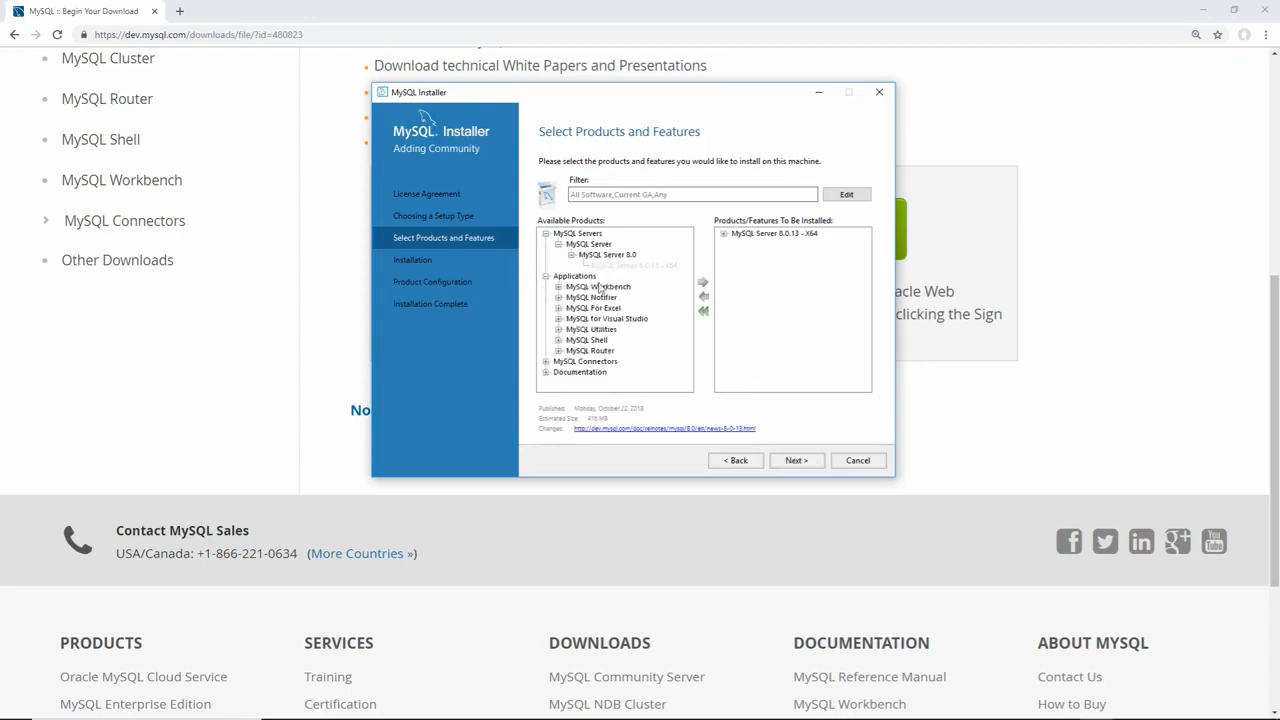
{"action": "left_click", "coordinate": [558, 287]}
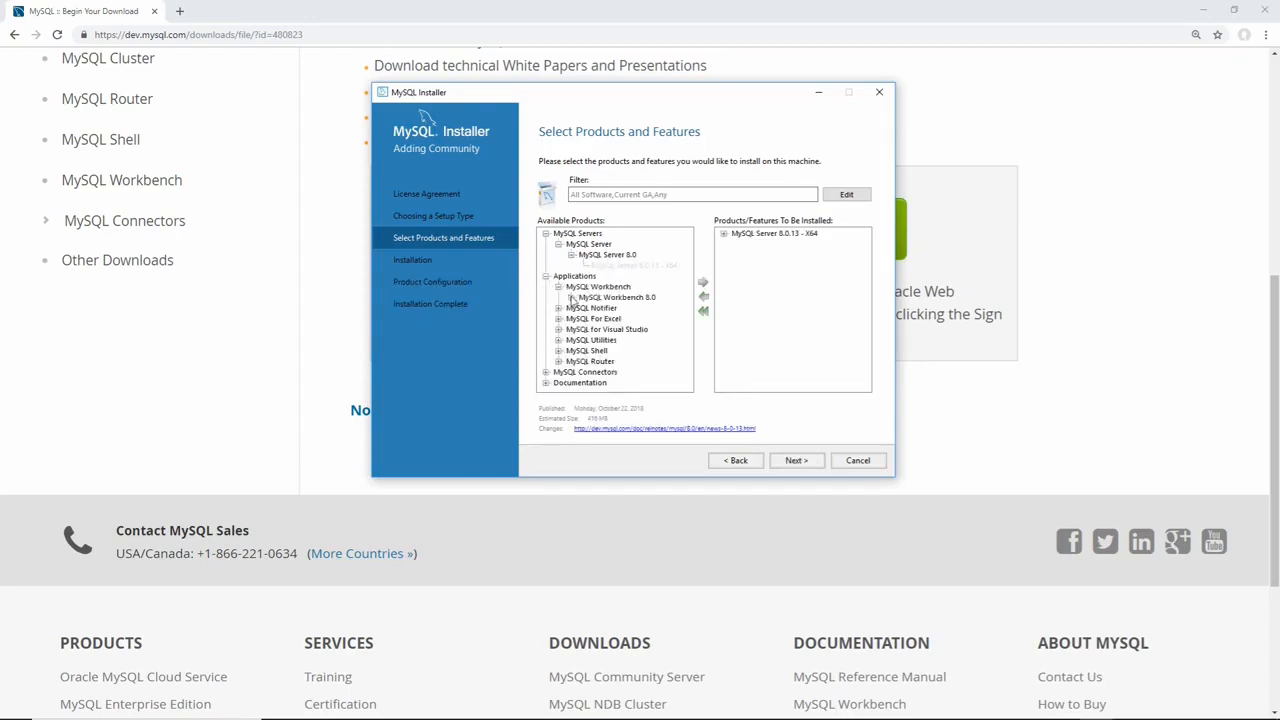
{"action": "left_click", "coordinate": [571, 297]}
{"action": "left_click", "coordinate": [630, 308]}
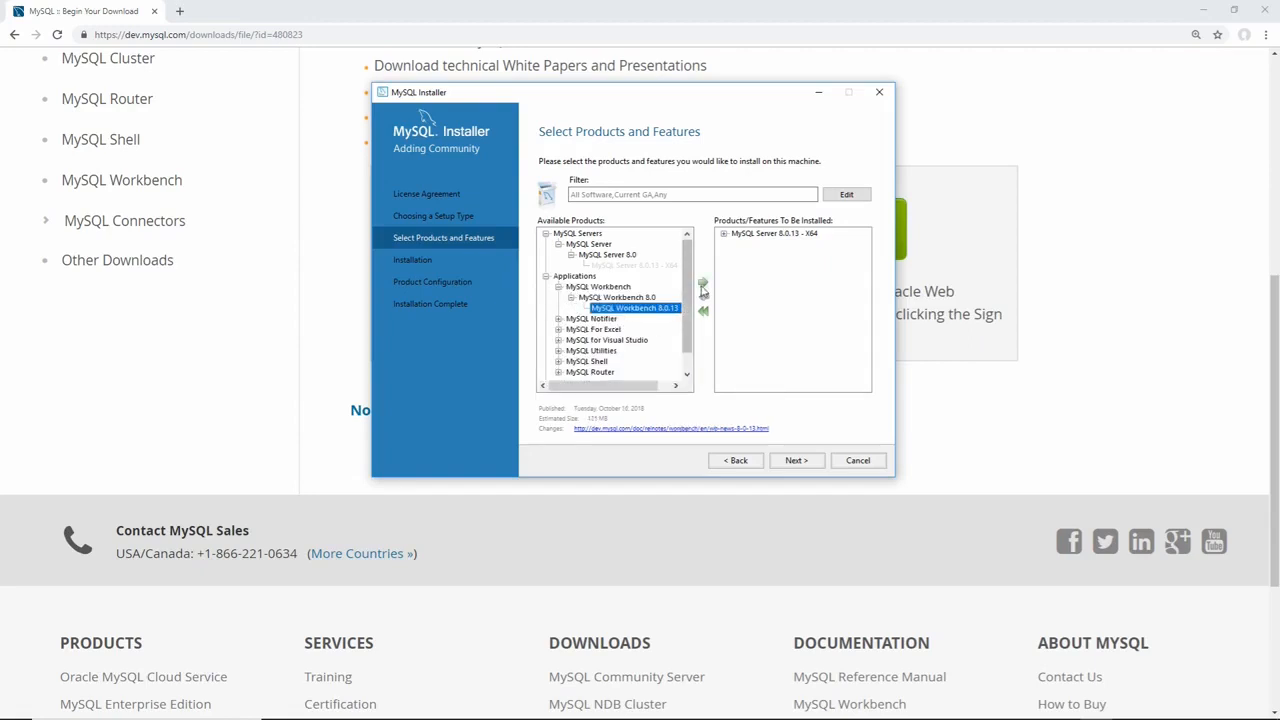
{"action": "left_click", "coordinate": [703, 285]}
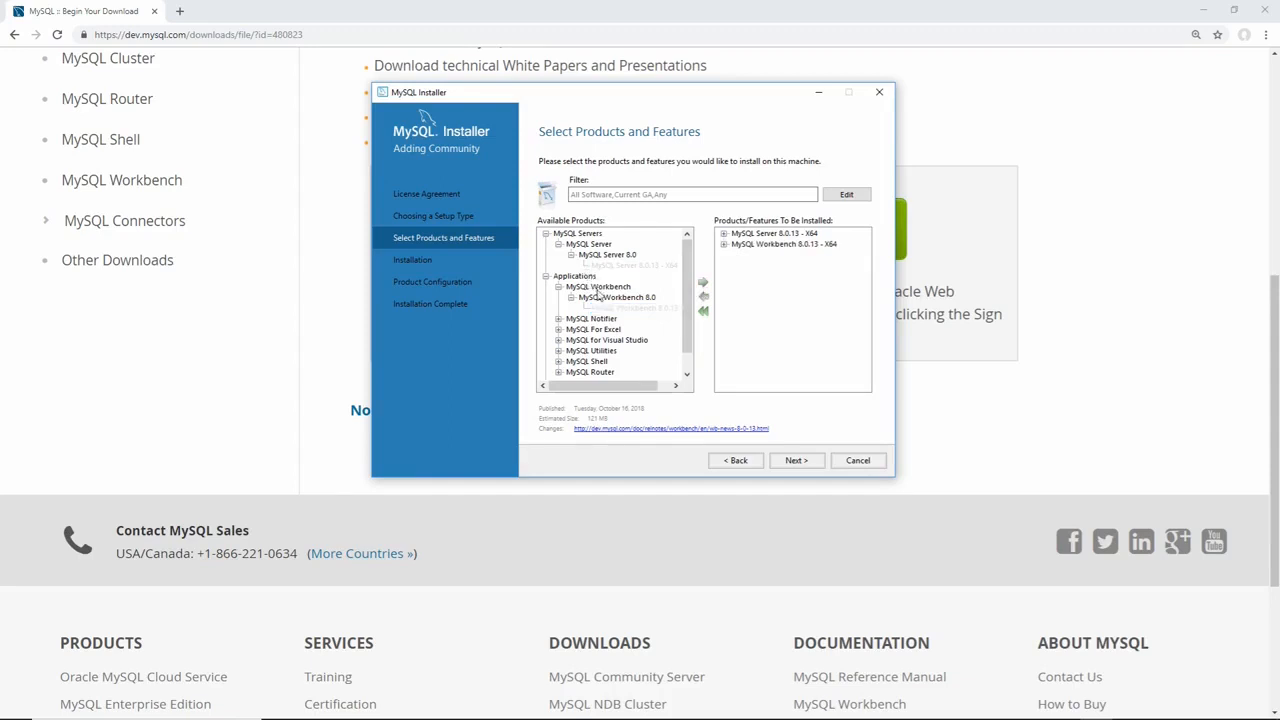
Browse the Documentation Samples and Examples entry, then start installing the two selected products.
{"action": "scroll", "coordinate": [600, 294], "scroll_direction": "down", "scroll_amount": 1}
{"action": "left_click", "coordinate": [547, 372]}
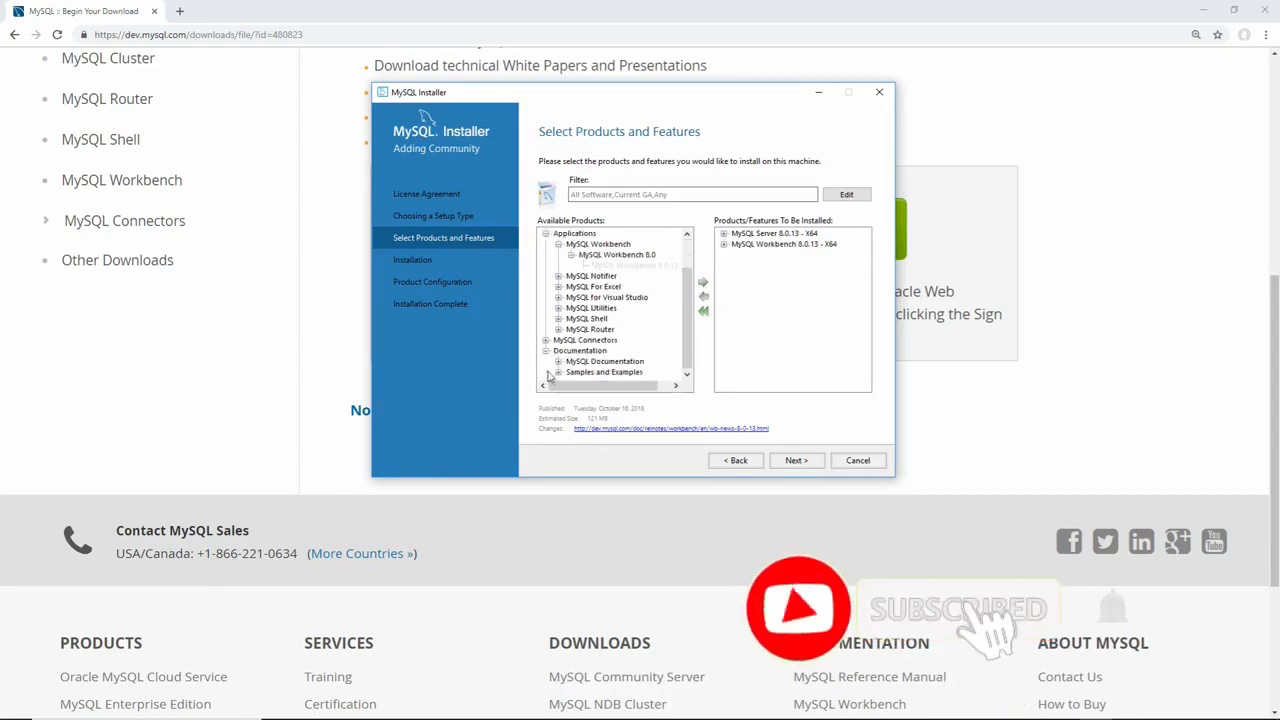
{"action": "left_click", "coordinate": [559, 372]}
{"action": "left_click", "coordinate": [572, 372]}
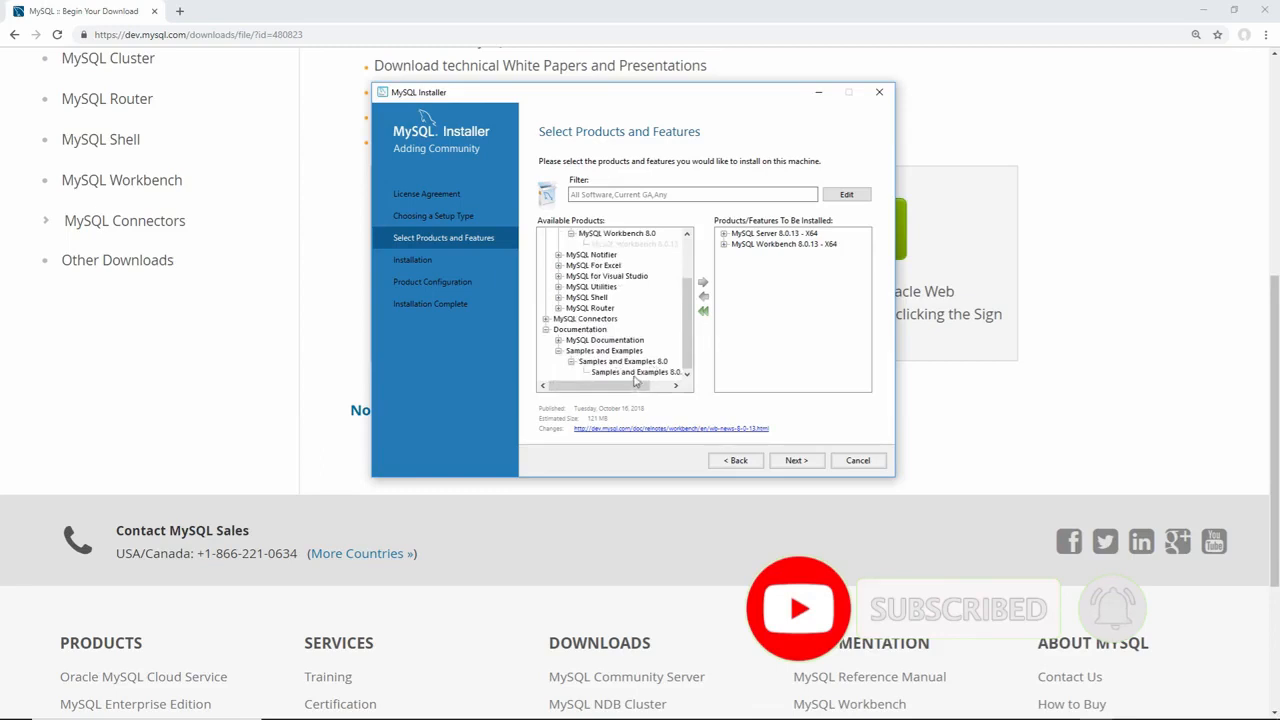
{"action": "left_click", "coordinate": [793, 461]}
{"action": "left_click", "coordinate": [806, 465]}
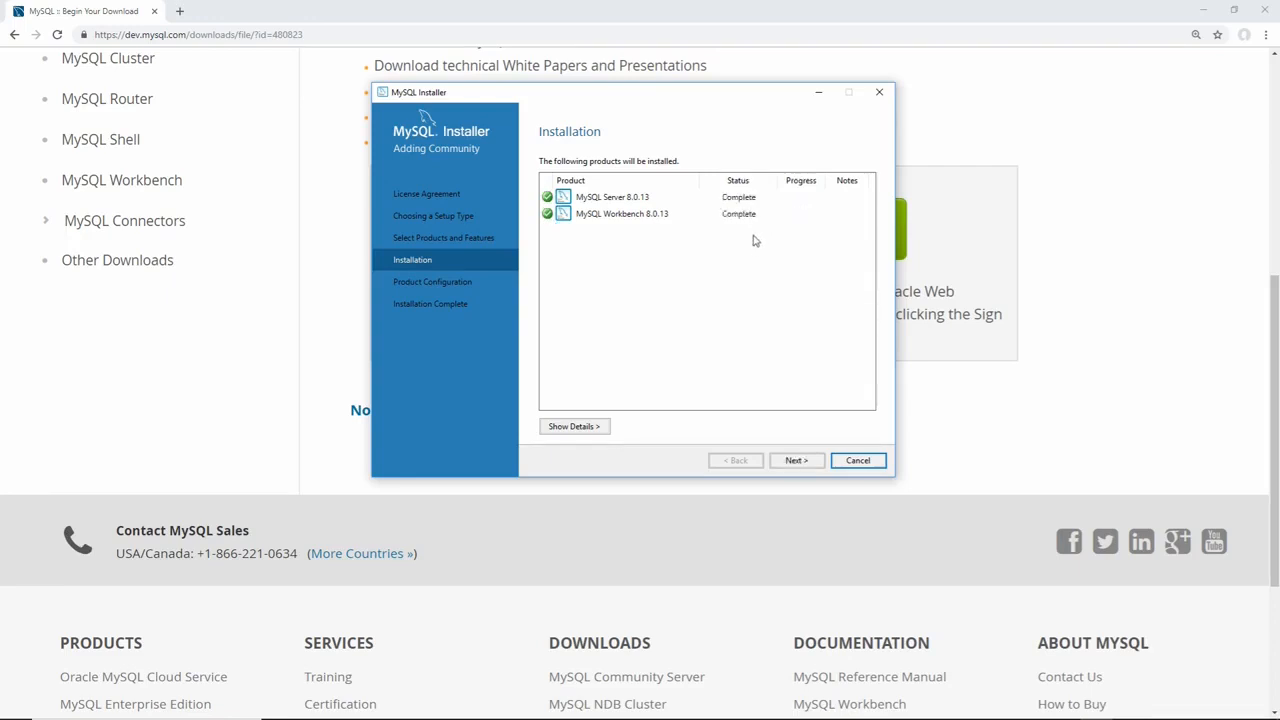
After both products complete, proceed to configuring MySQL Server 8.0.13.
{"action": "left_click", "coordinate": [800, 461]}
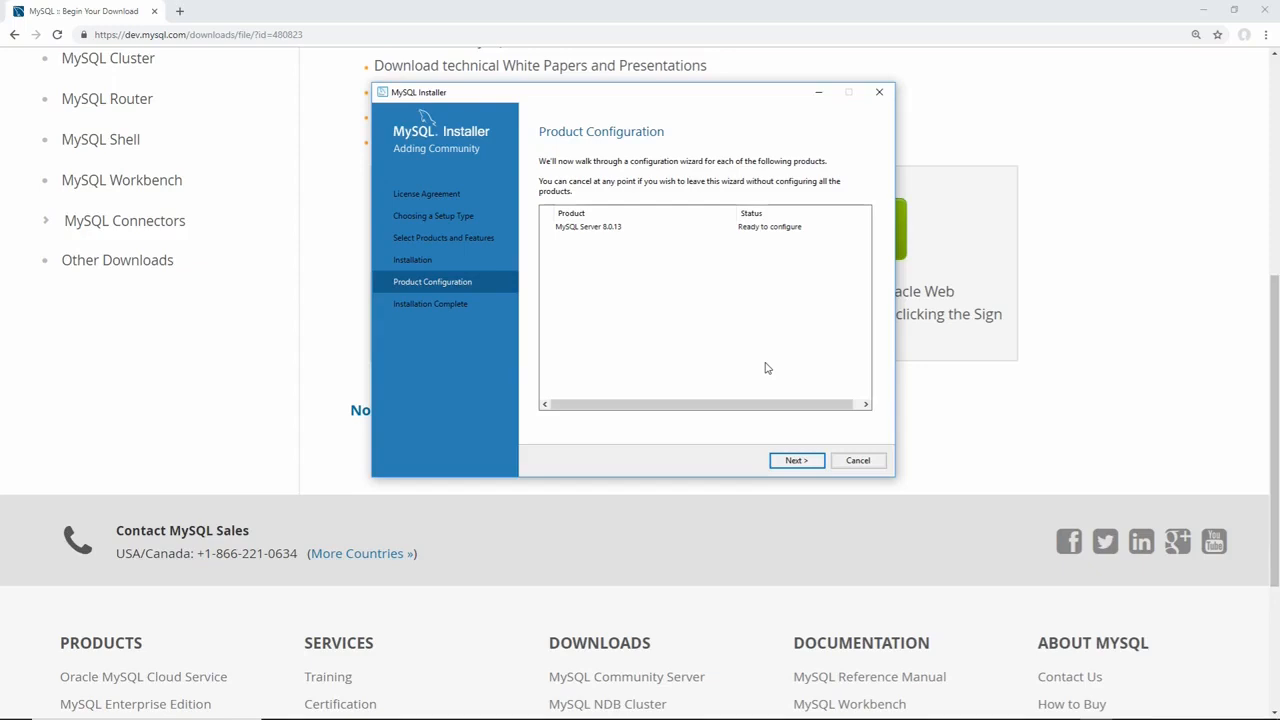
Keep Standalone mode, Development Computer on port 3306, and strong password encryption.
{"action": "left_click", "coordinate": [779, 458]}
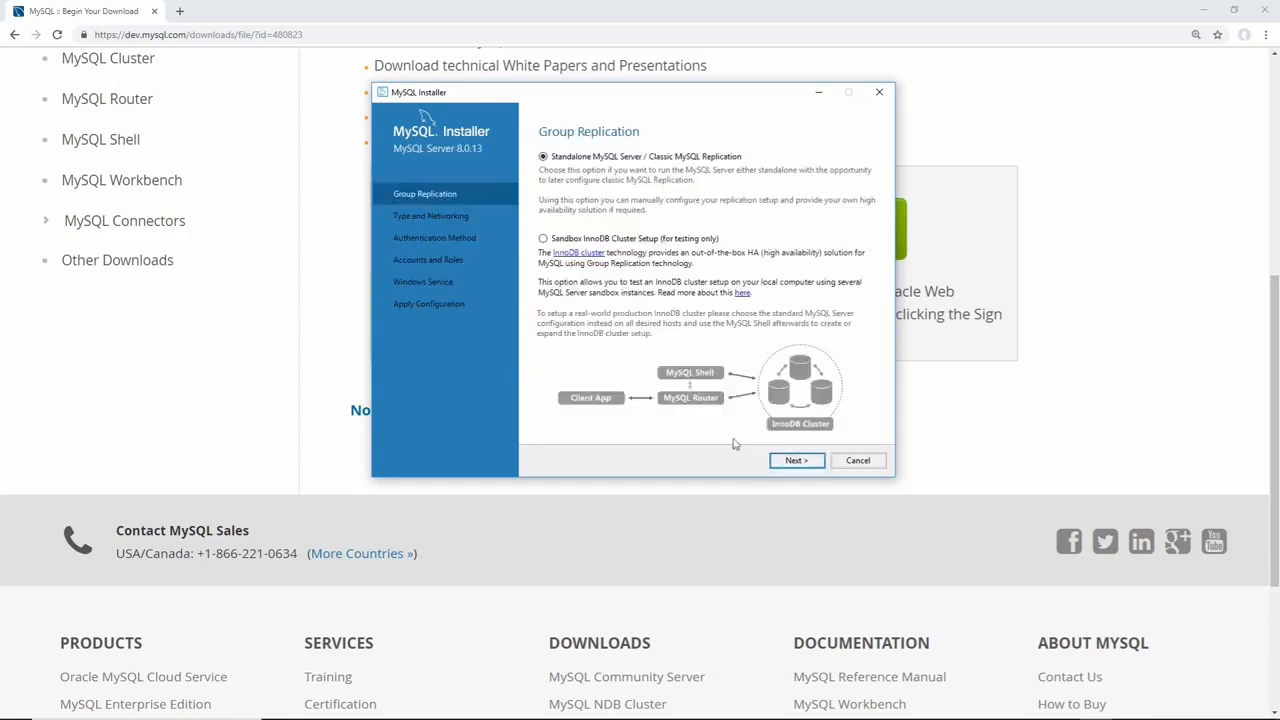
{"action": "left_click", "coordinate": [797, 463]}
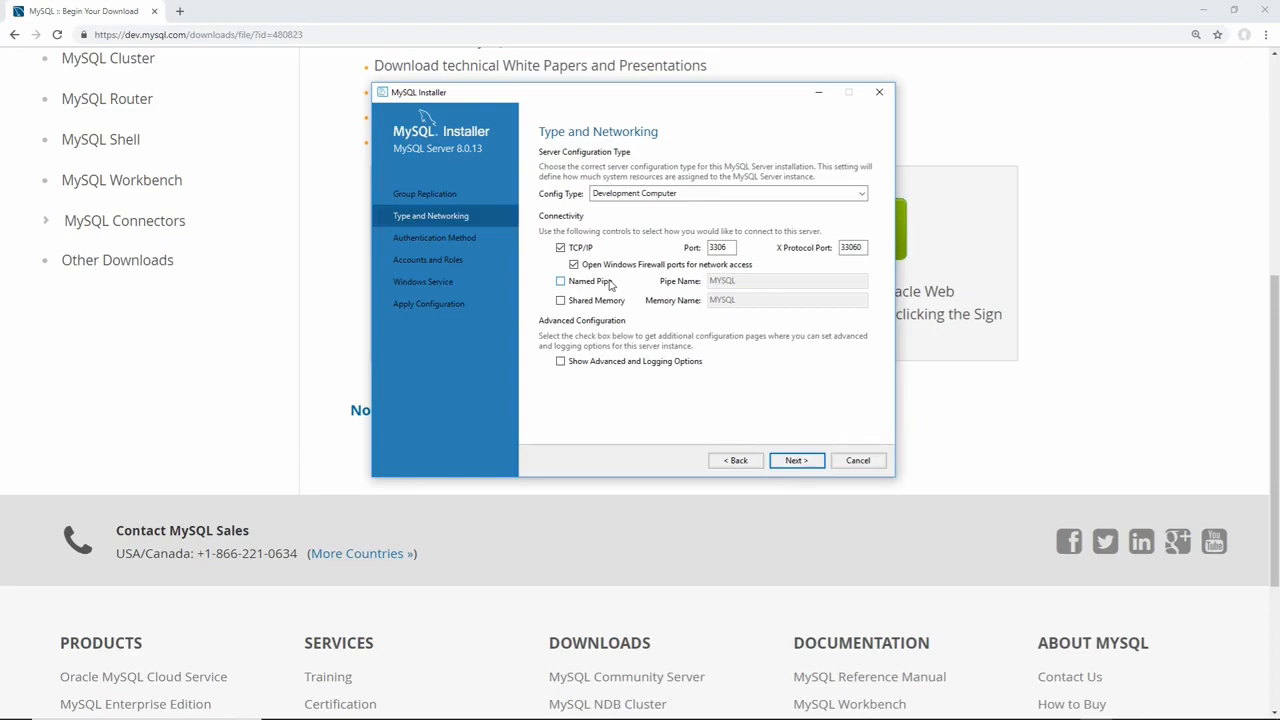
{"action": "left_click", "coordinate": [798, 465]}
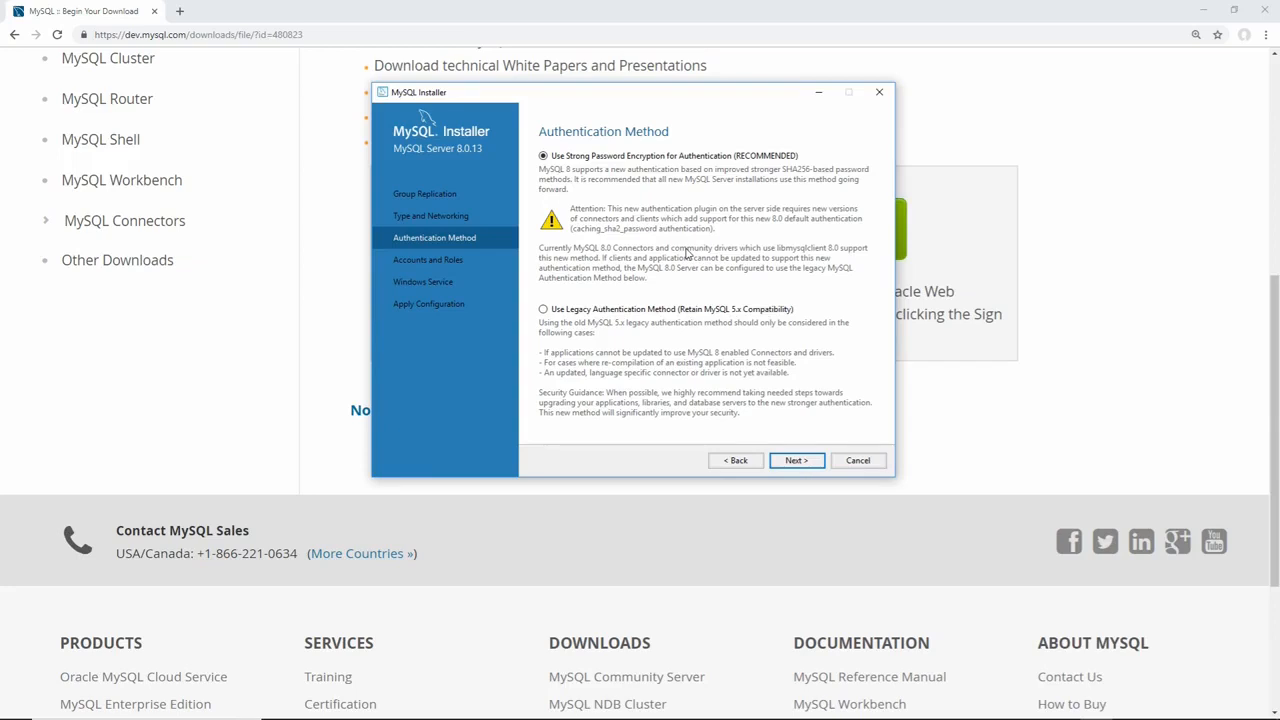
{"action": "left_click", "coordinate": [797, 461]}
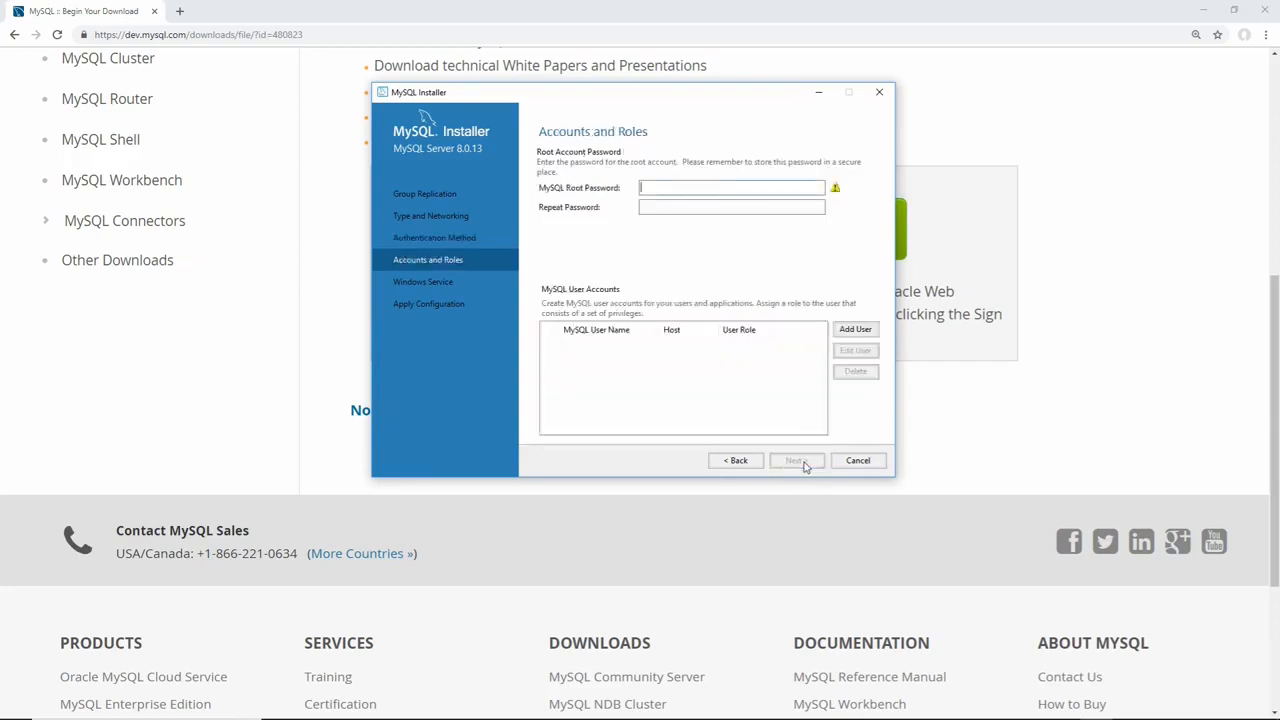
Set and confirm the root password, keeping the default MySQL80 Windows service settings.
{"action": "left_click", "coordinate": [662, 191]}
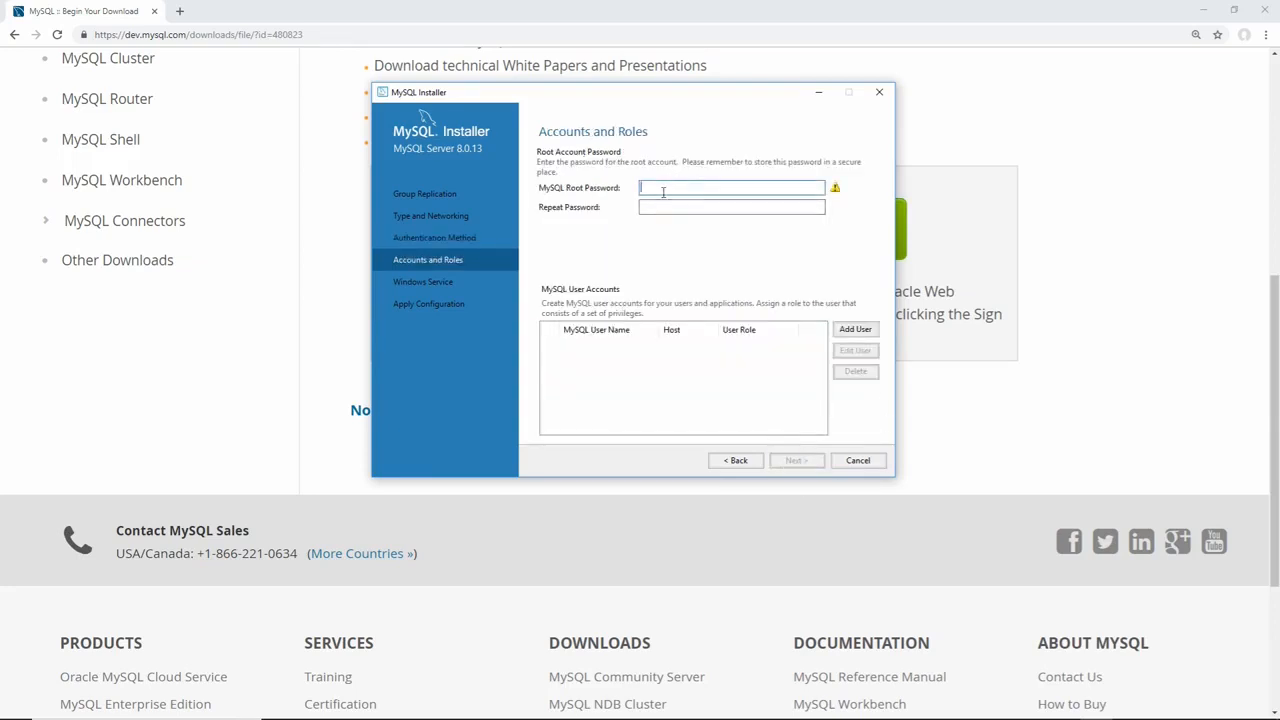
{"action": "type", "text": "••••"}
{"action": "type", "text": "••••"}
{"action": "key", "text": "Tab"}
{"action": "type", "text": "••••••••"}
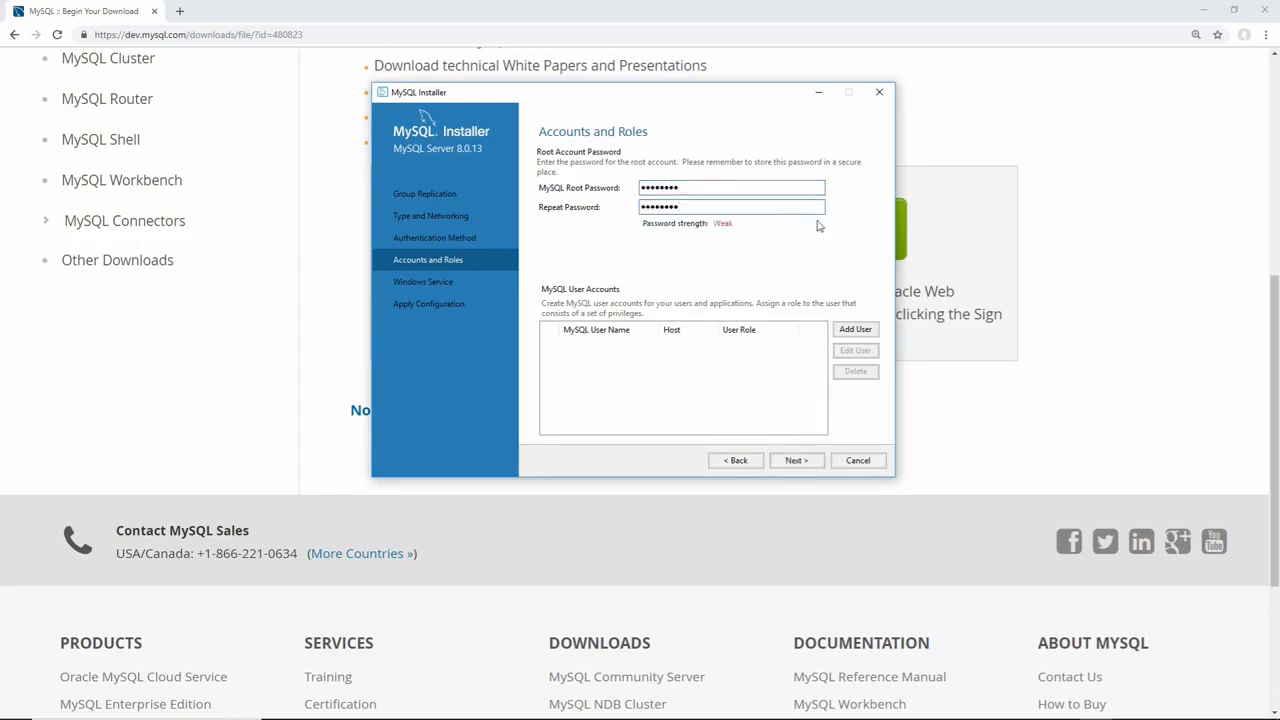
{"action": "left_click", "coordinate": [797, 462]}
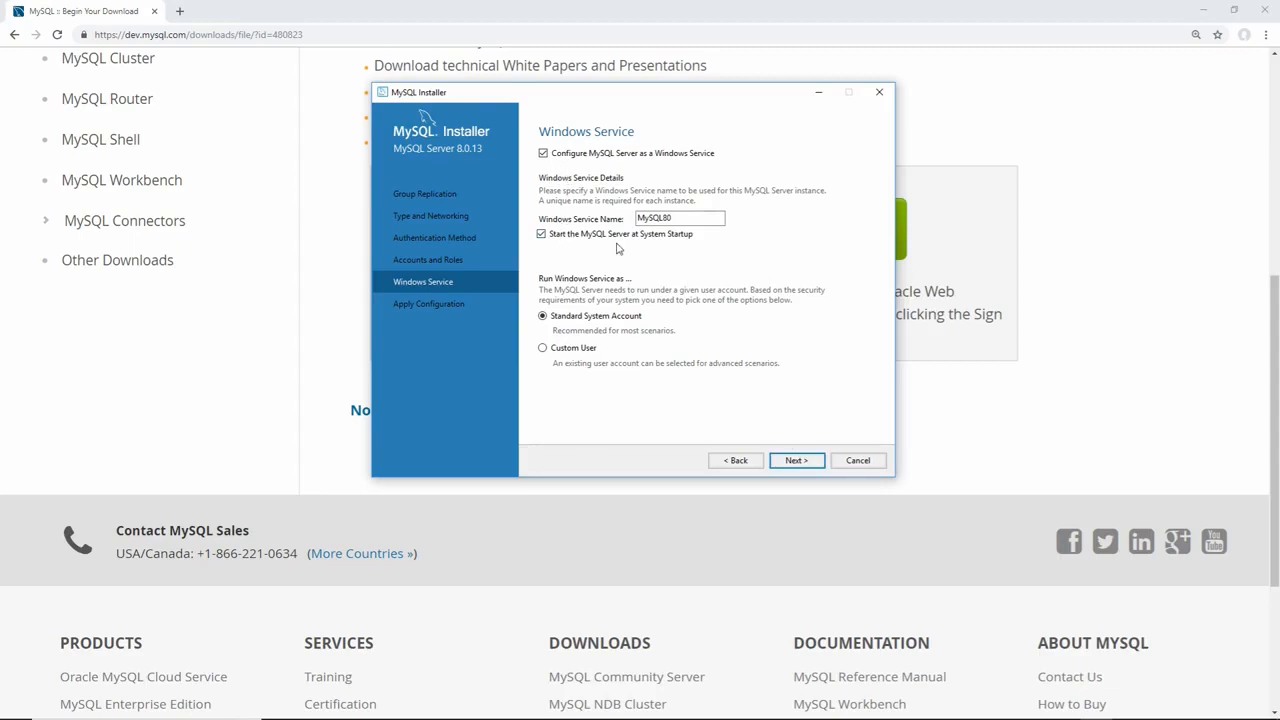
{"action": "left_click", "coordinate": [812, 460]}
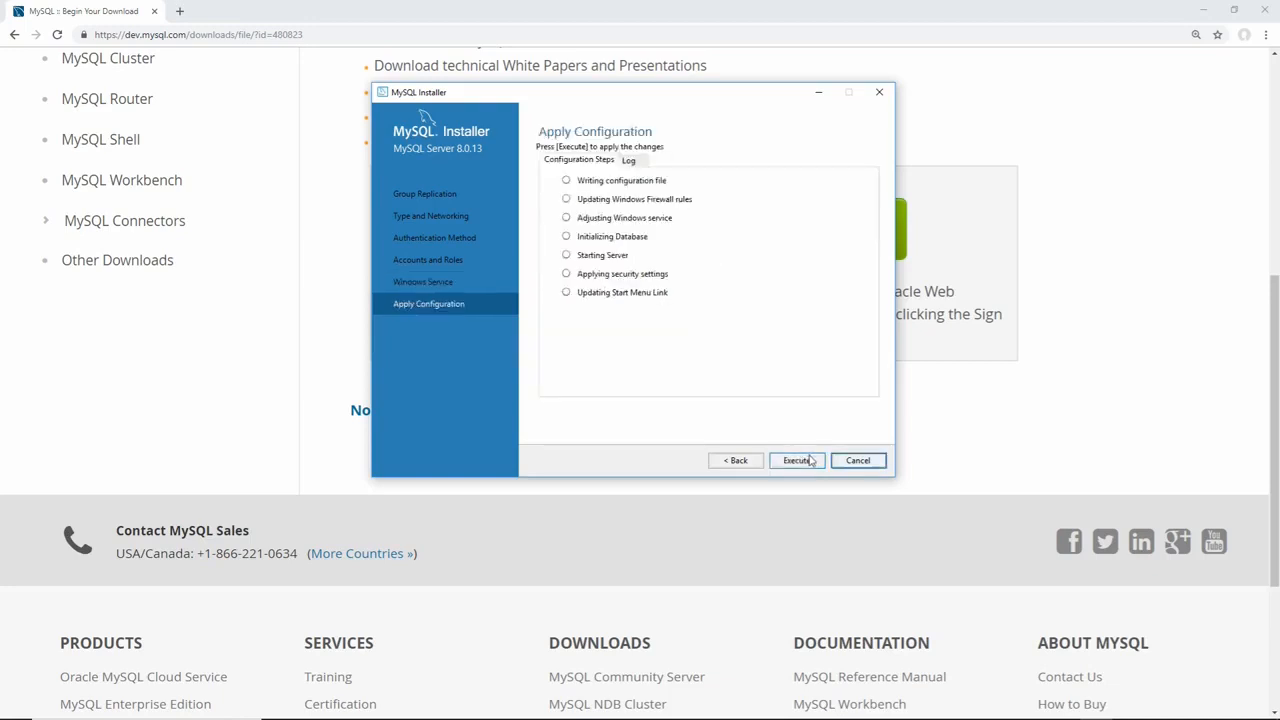
Apply the MySQL Server 8.0.13 configuration and continue to the Installation Complete summary.
{"action": "left_click", "coordinate": [797, 461]}
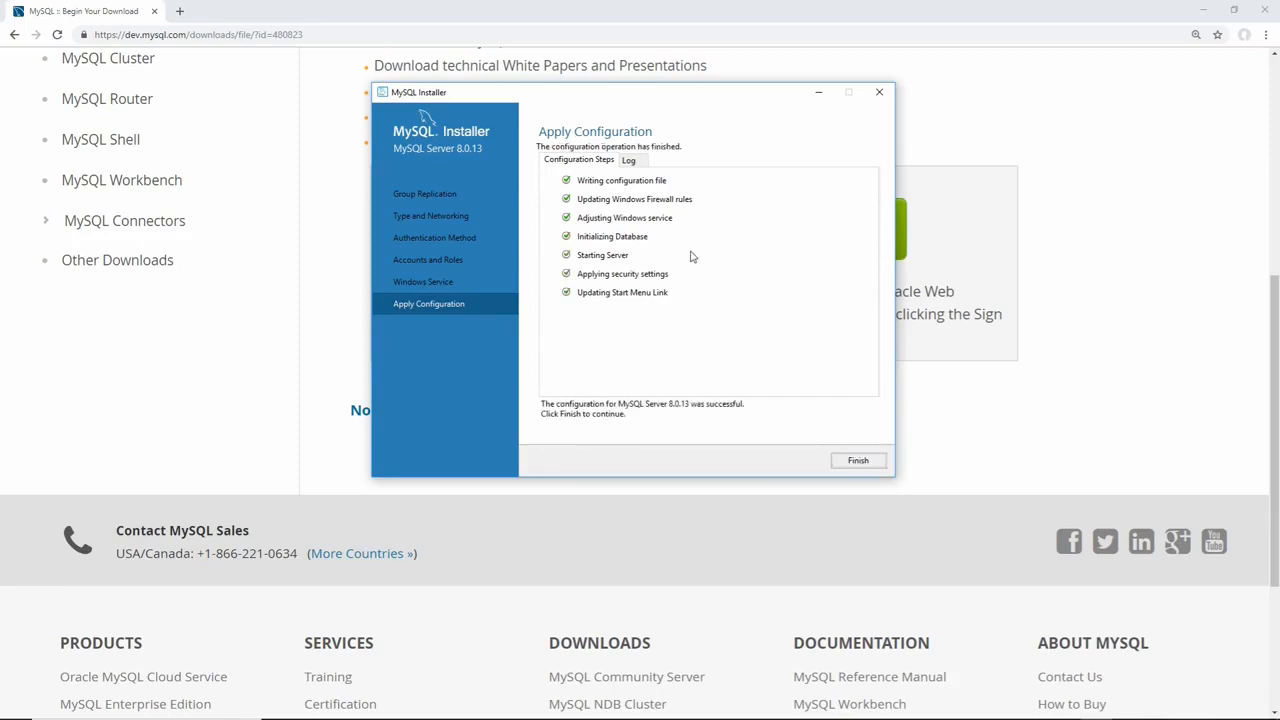
{"action": "left_click", "coordinate": [858, 460]}
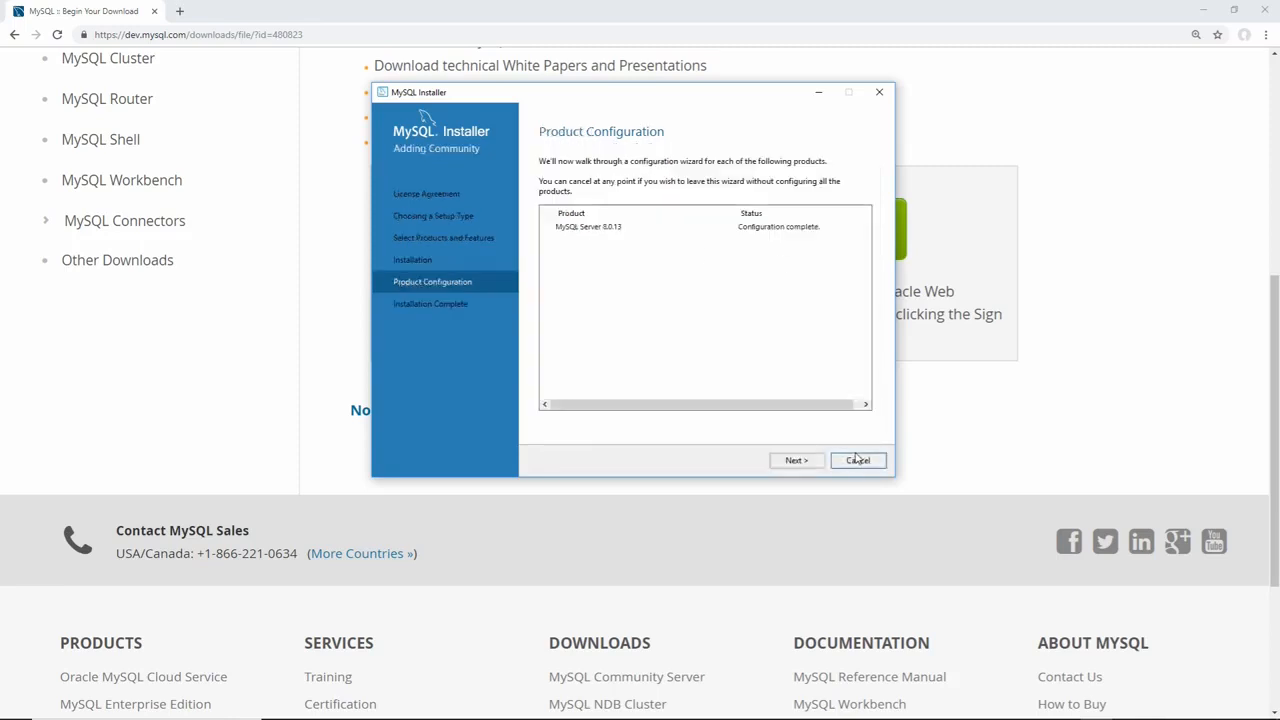
{"action": "left_click", "coordinate": [796, 461]}
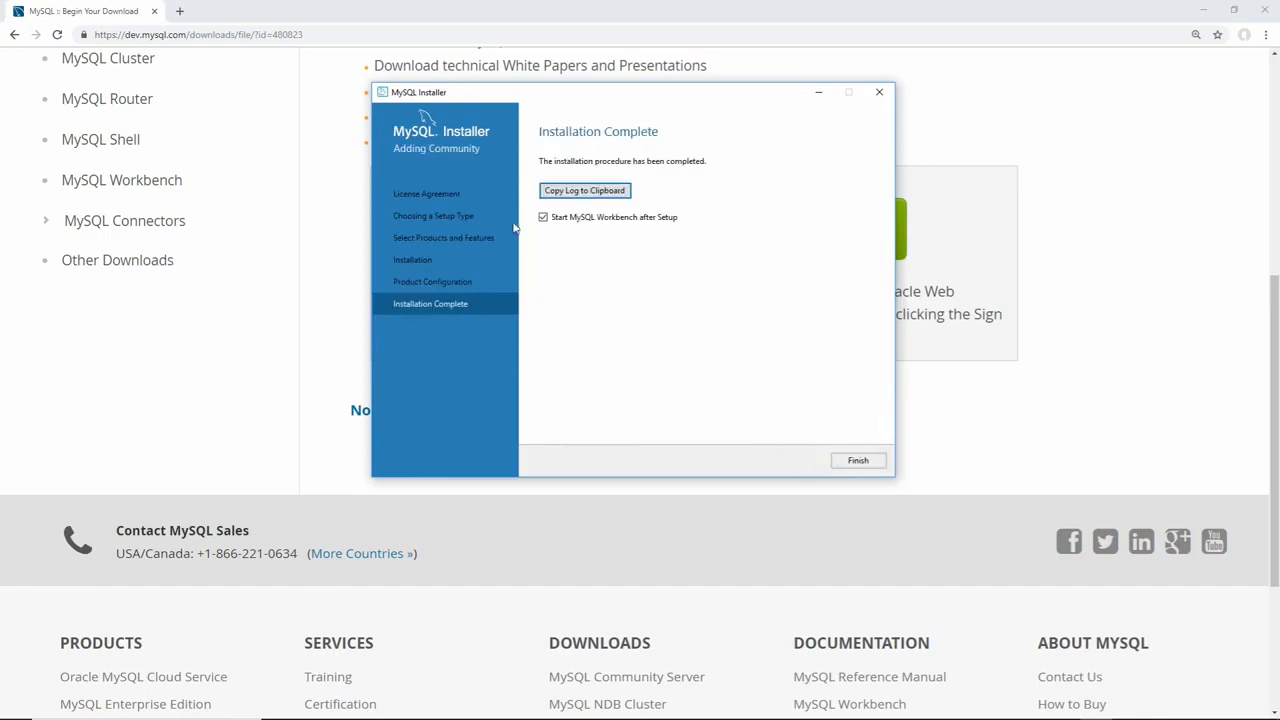
Launch Workbench, try the Local instance MySQL80 connection, then cancel the password prompt and editor.
{"action": "left_click", "coordinate": [845, 465]}
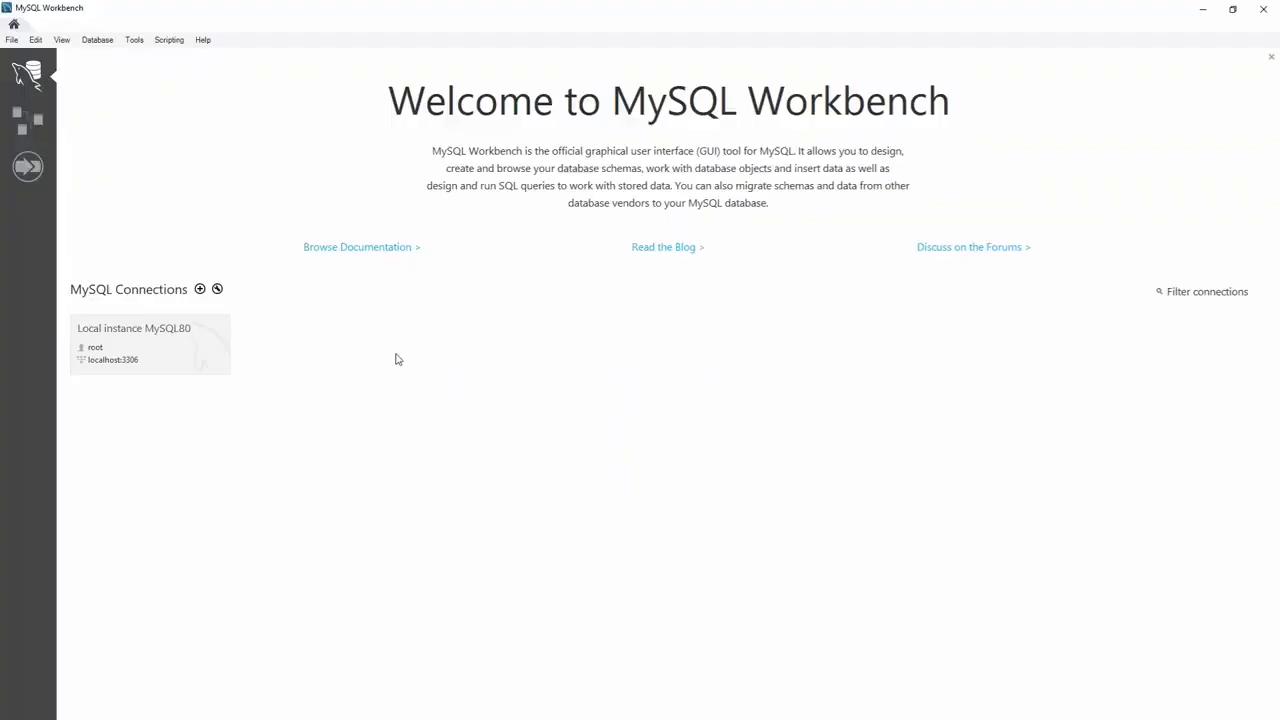
{"action": "left_click", "coordinate": [187, 350]}
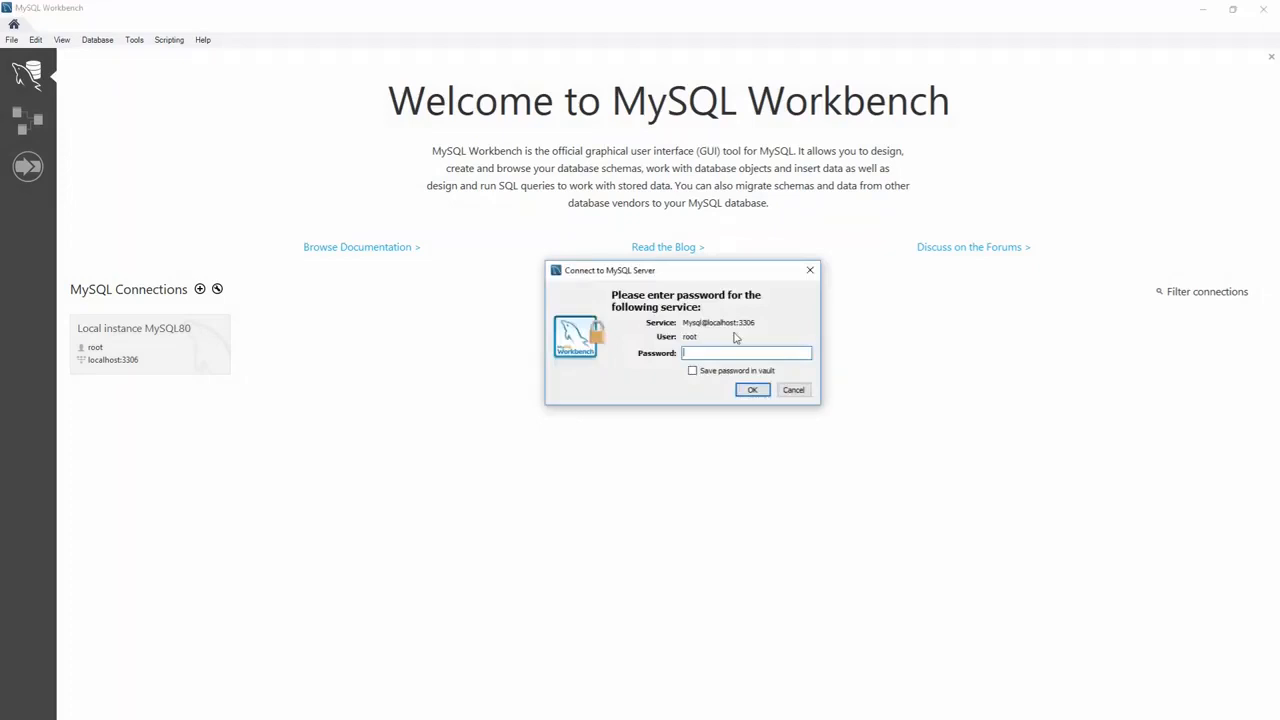
{"action": "key", "text": "Return"}
{"action": "left_click", "coordinate": [775, 401]}
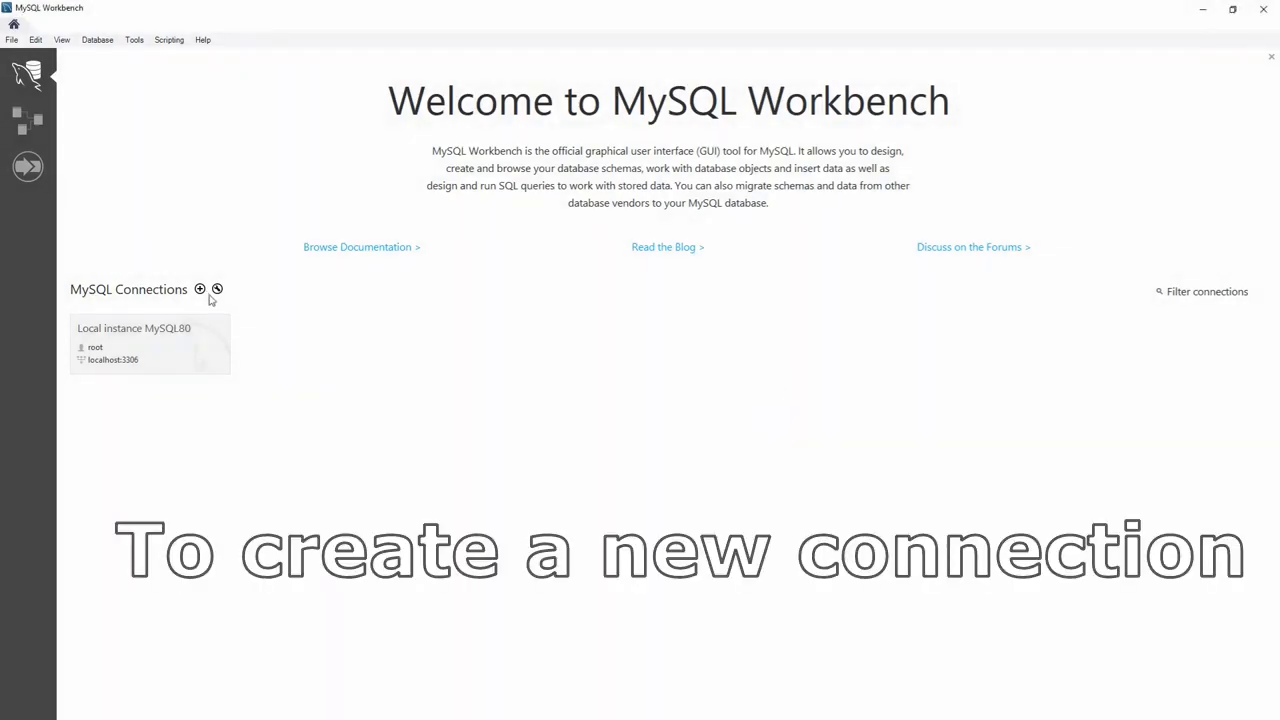
Create a new connection named Local Server, checking host 127.0.0.1, port 3306 and user root.
{"action": "left_click", "coordinate": [200, 289]}
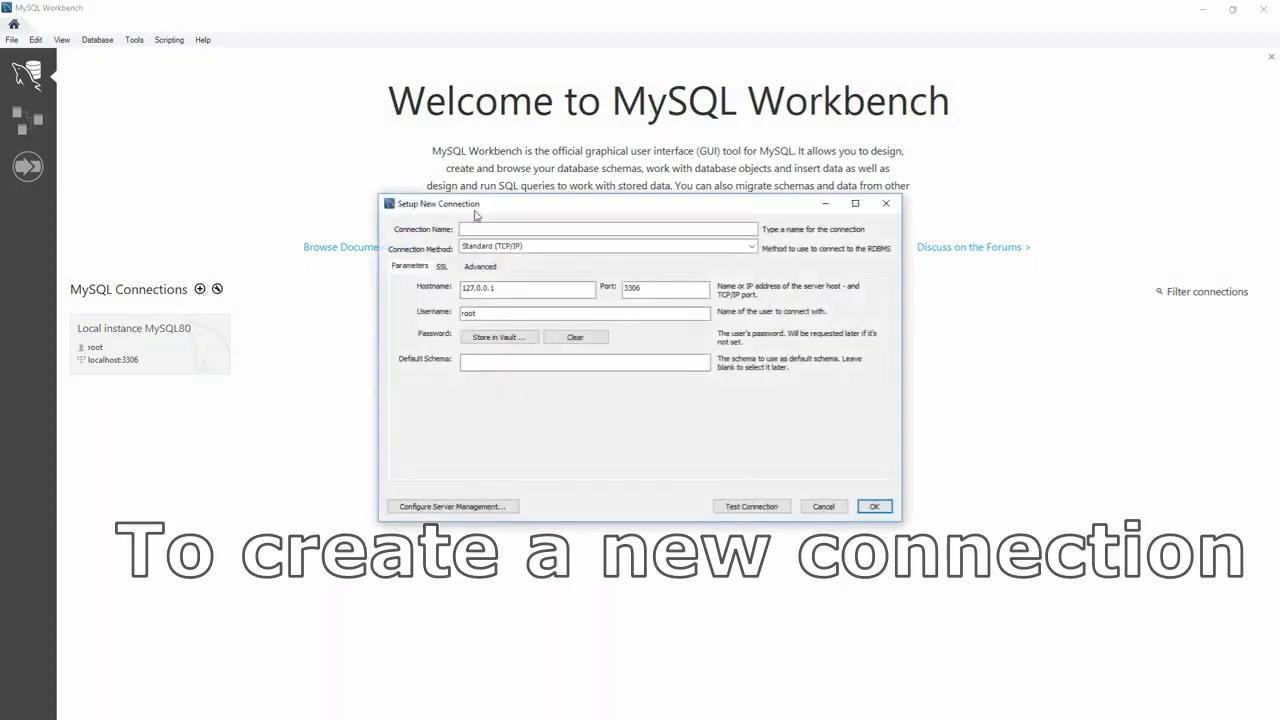
{"action": "left_click", "coordinate": [502, 229]}
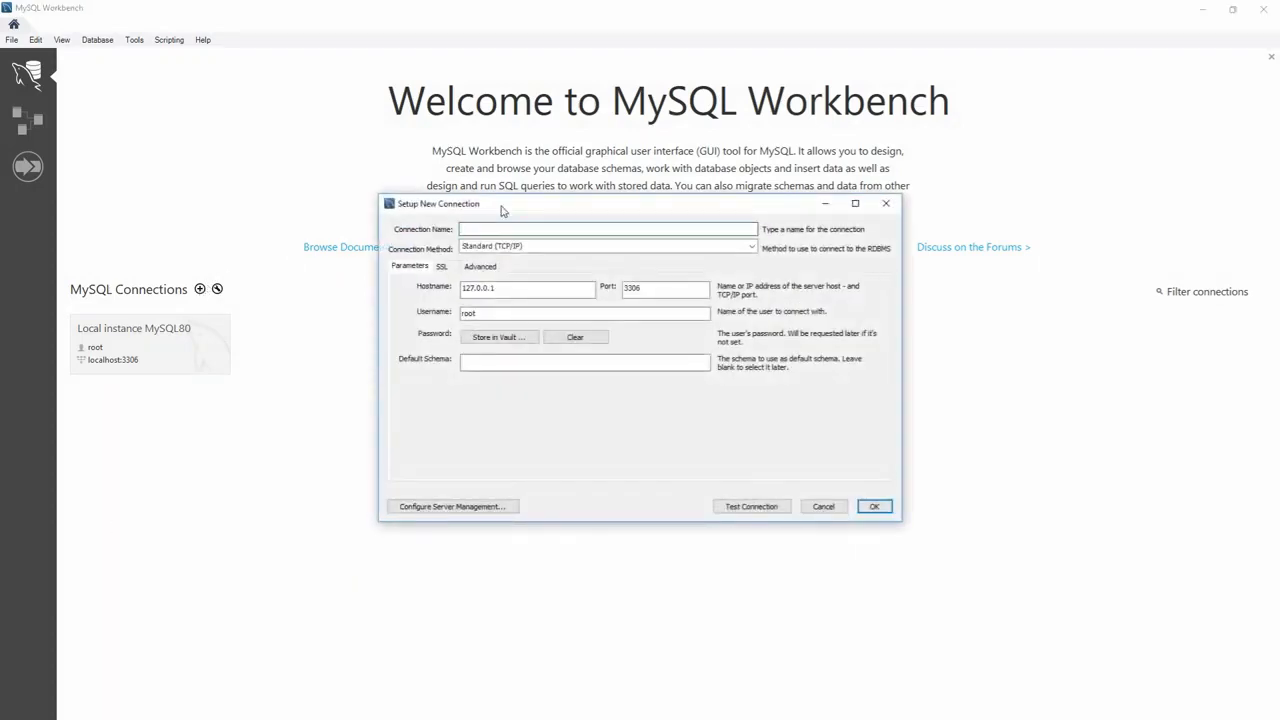
{"action": "type", "text": "local"}
{"action": "key", "text": "BackSpace"}
{"action": "type", "text": "Local Server"}
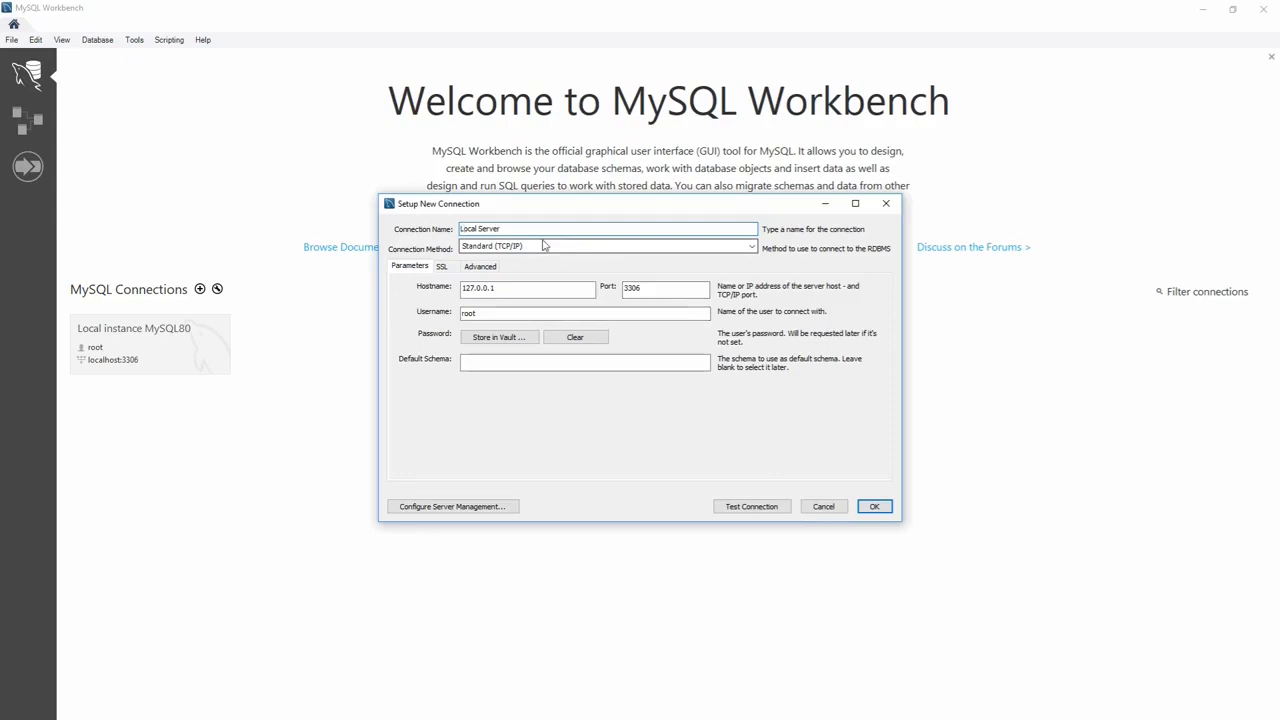
{"action": "double_click", "coordinate": [485, 289]}
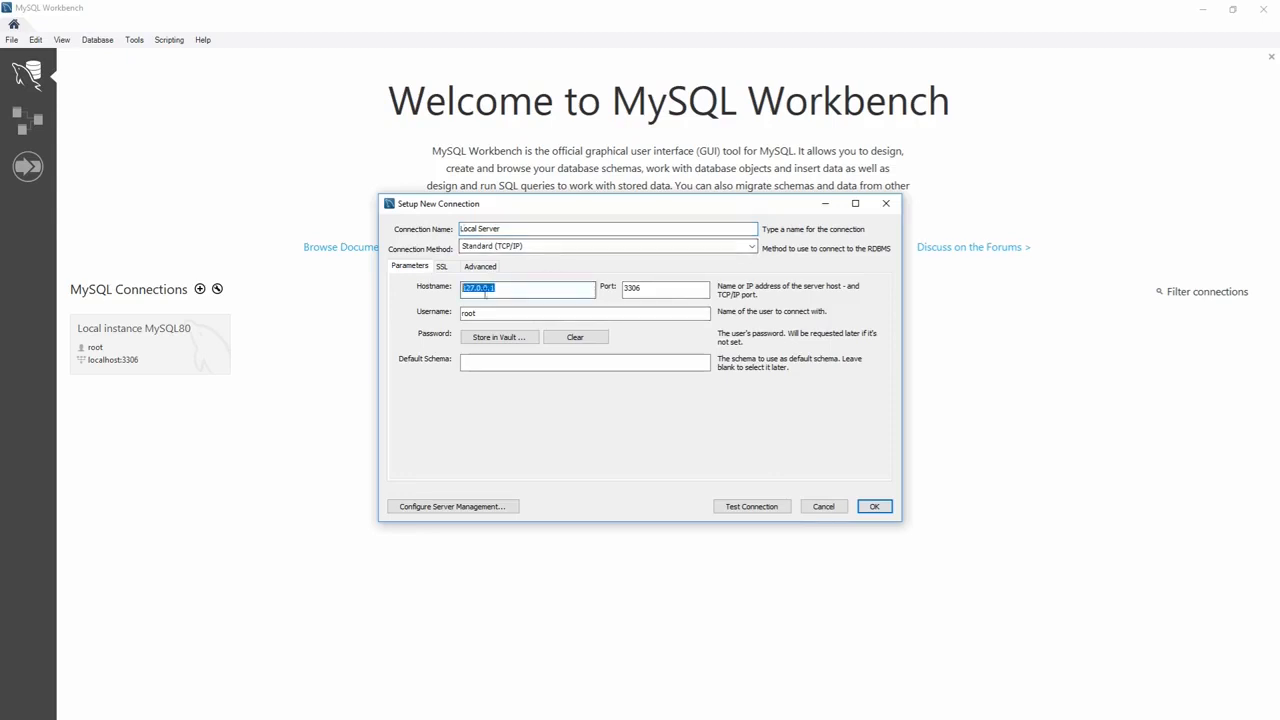
{"action": "double_click", "coordinate": [657, 287]}
{"action": "left_click", "coordinate": [517, 313]}
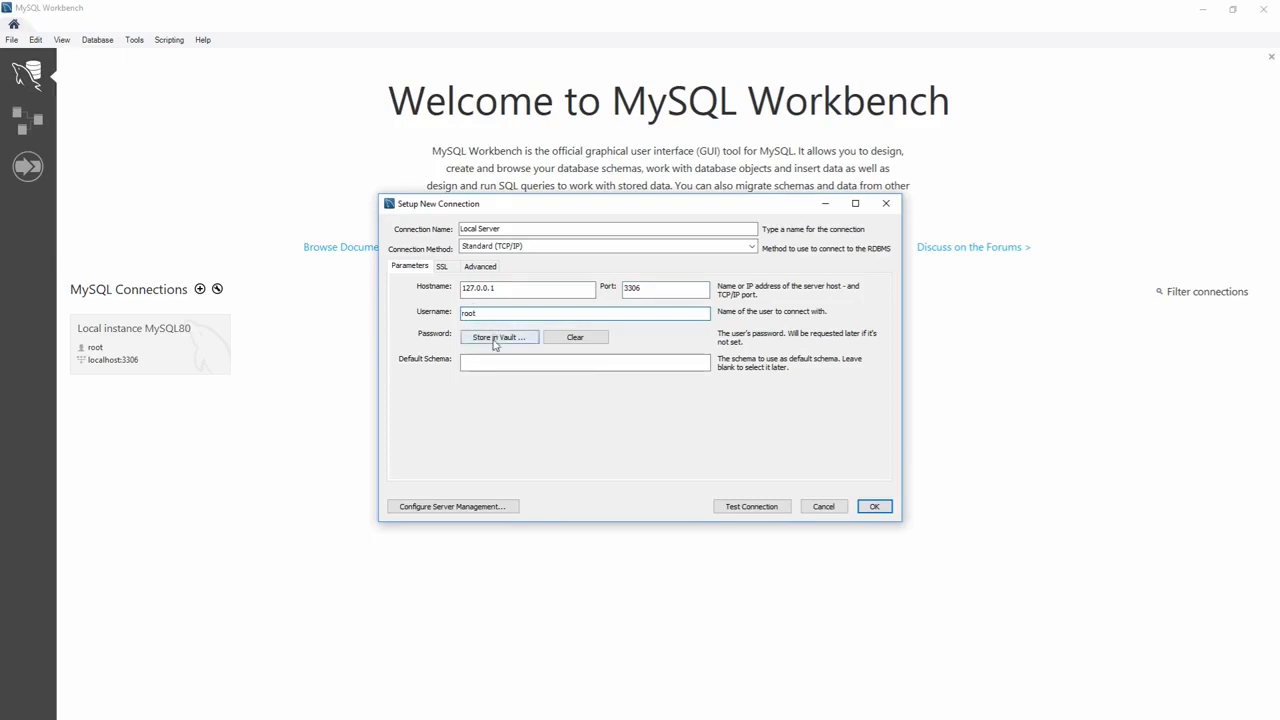
Store the root user's password in the vault, test the connection successfully, and save it.
{"action": "left_click", "coordinate": [505, 338]}
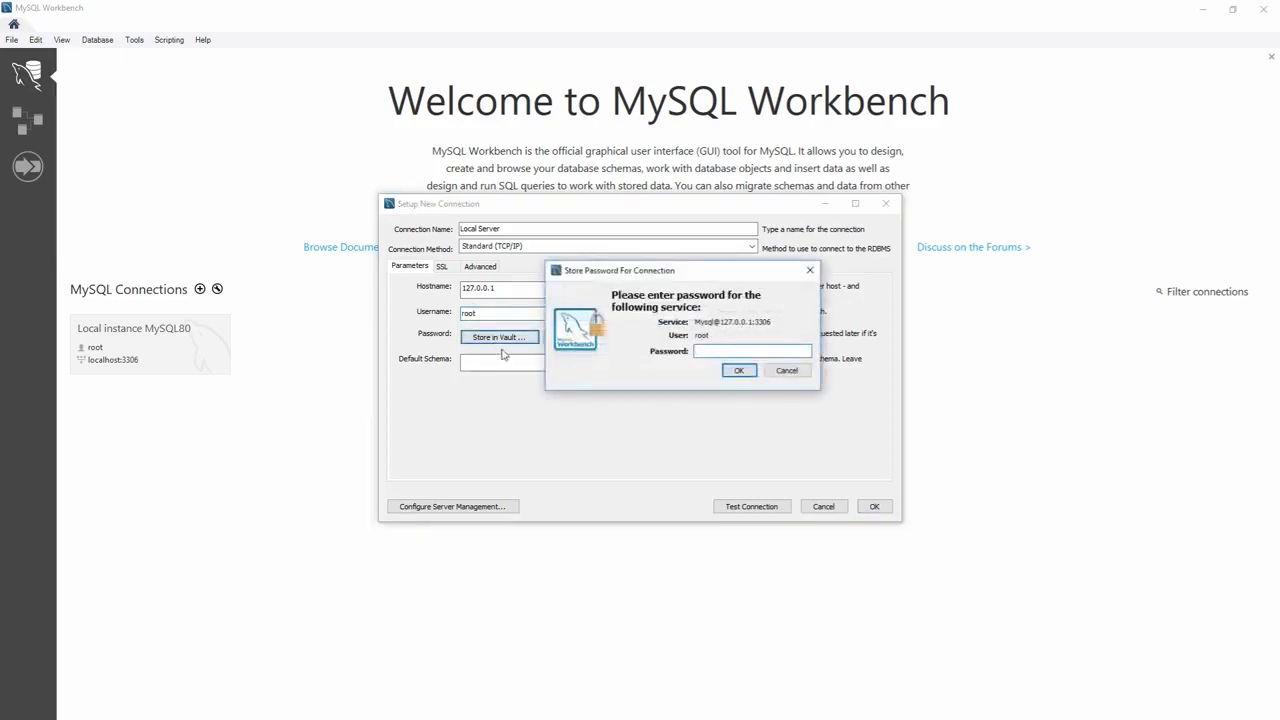
{"action": "type", "text": "root"}
{"action": "left_click", "coordinate": [745, 369]}
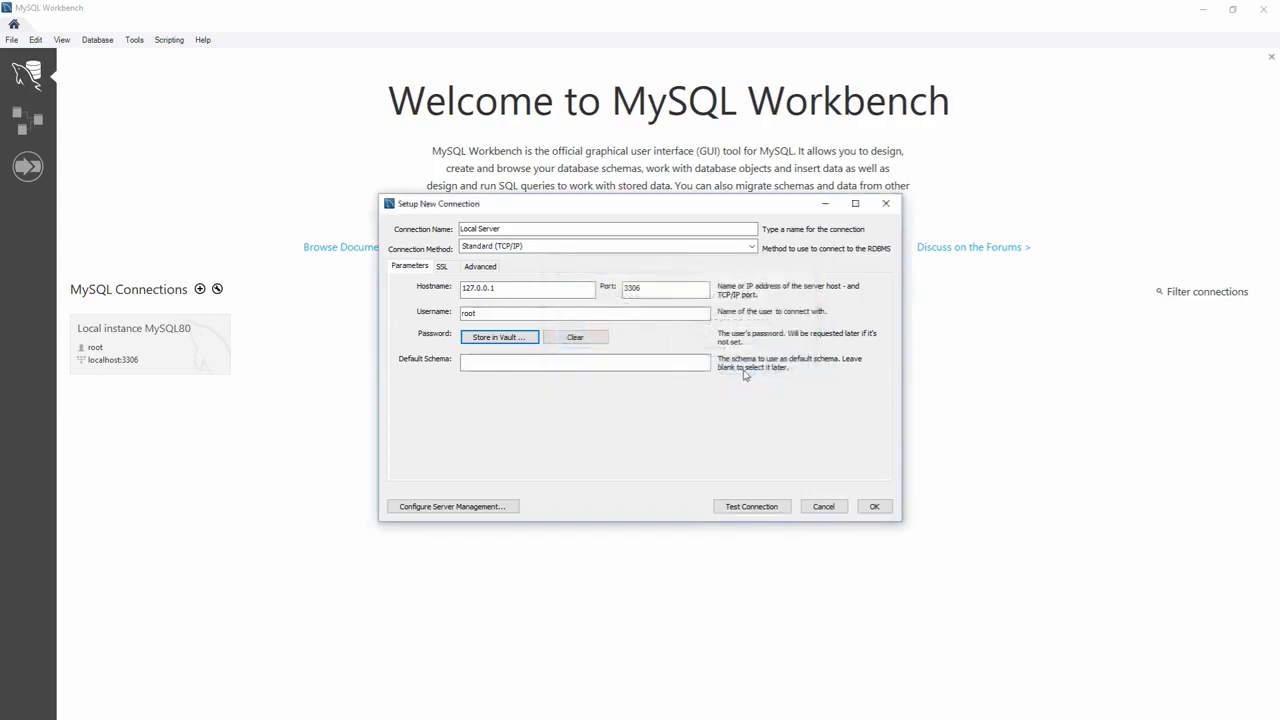
{"action": "left_click", "coordinate": [763, 507]}
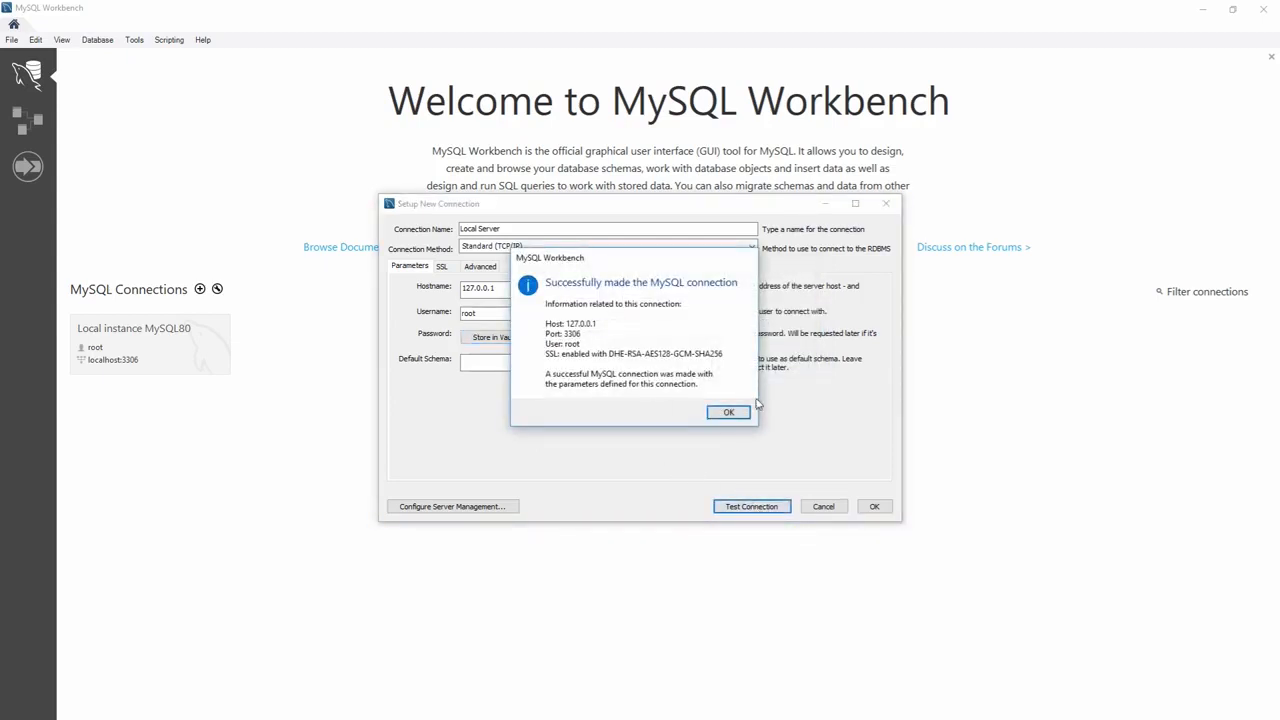
{"action": "left_click", "coordinate": [728, 412]}
{"action": "left_click", "coordinate": [874, 506]}
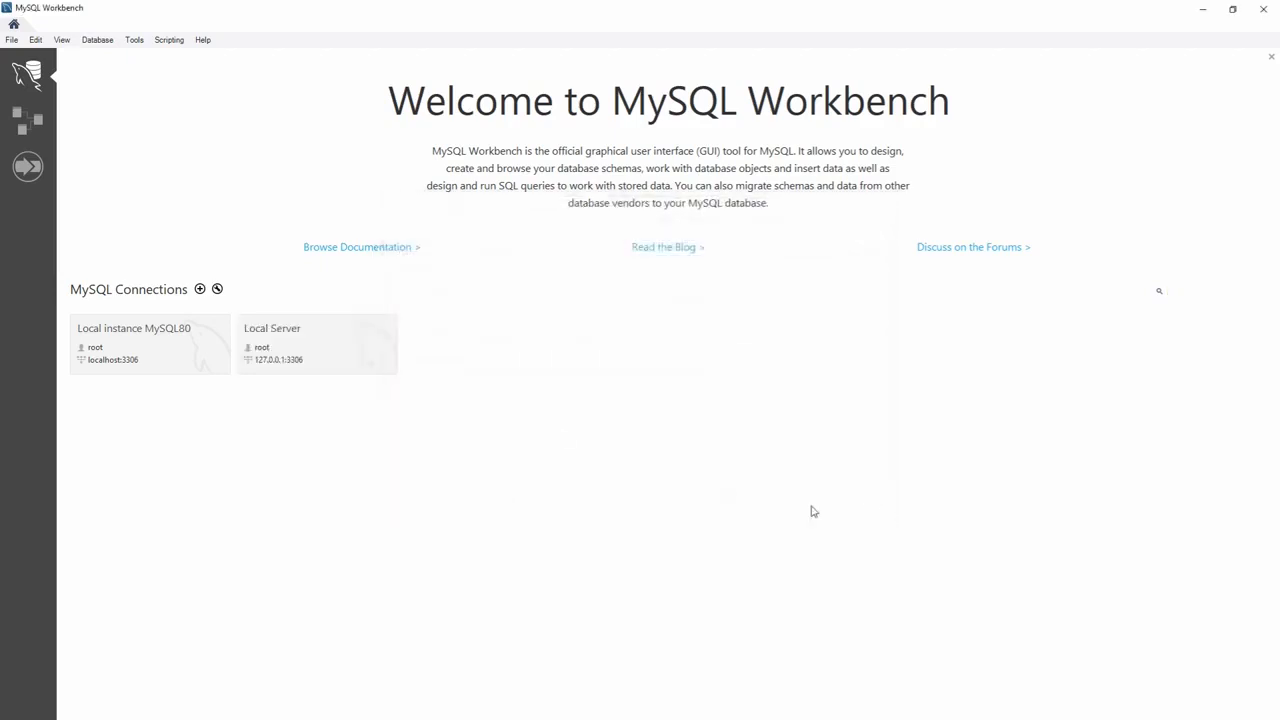
On Local Server, run 'show databases;' and widen the Database column to read the four schema names.
{"action": "left_click", "coordinate": [301, 347]}
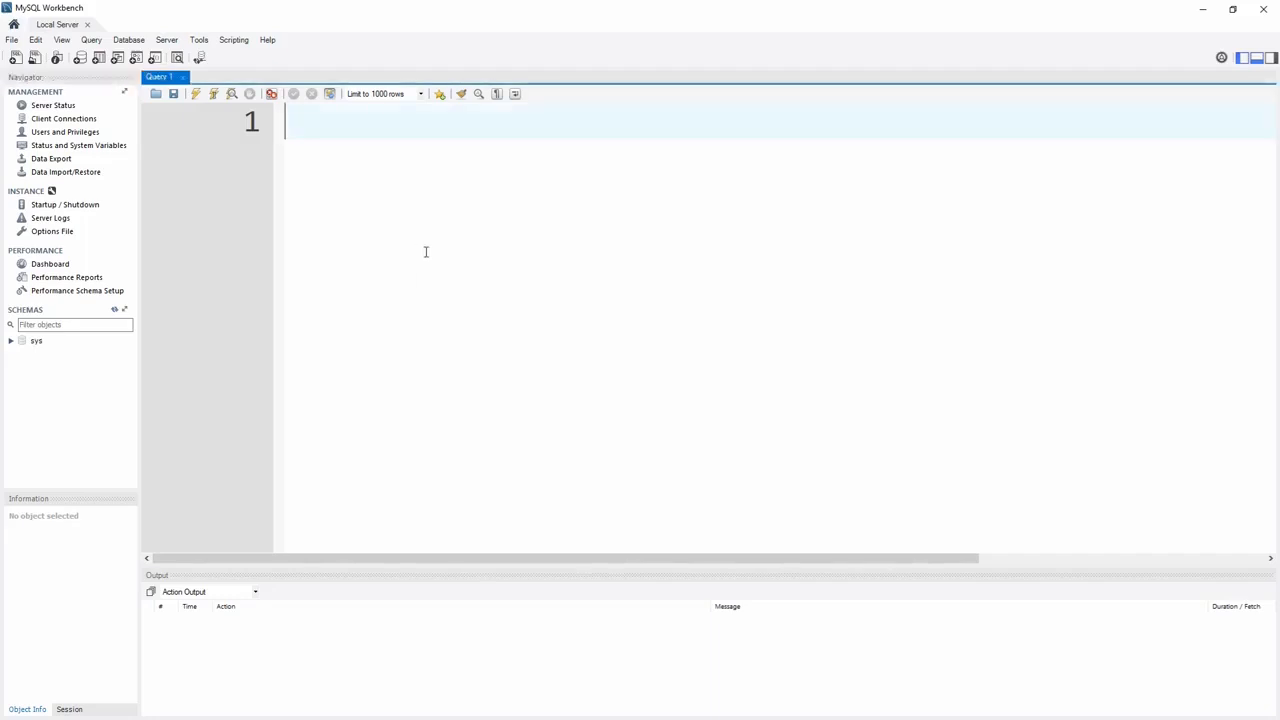
{"action": "type", "text": "show data"}
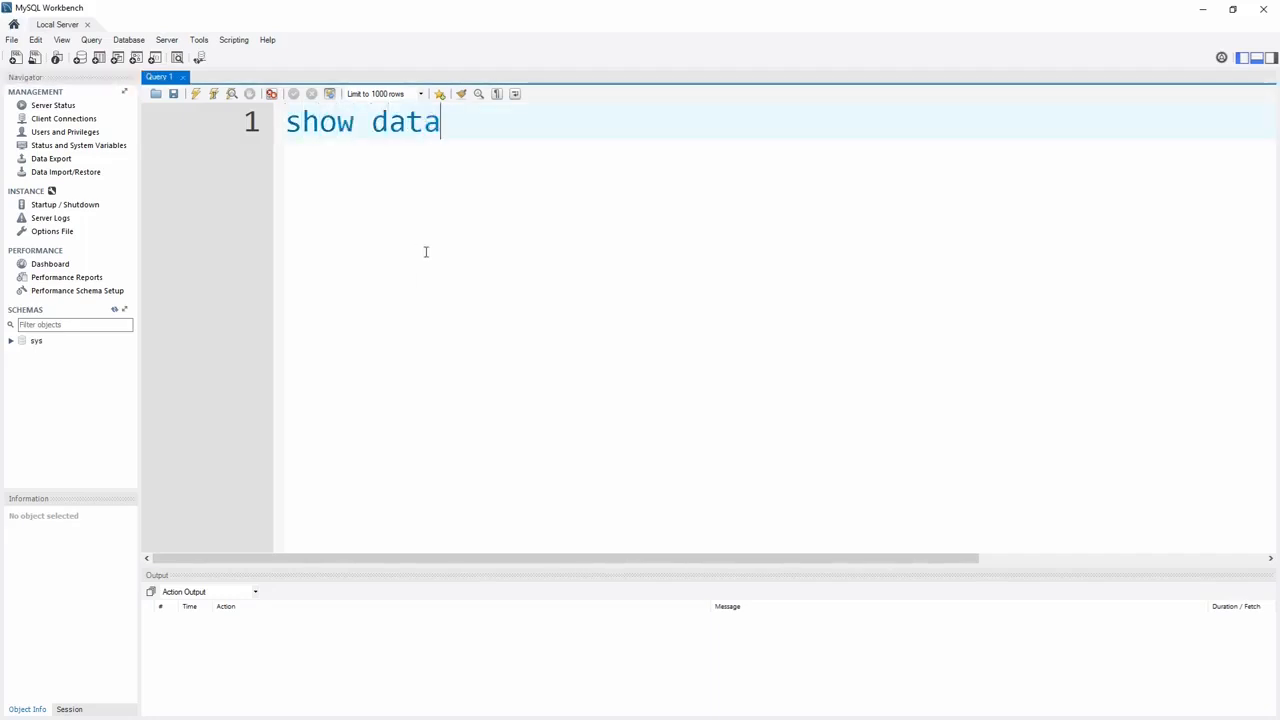
{"action": "type", "text": "bases;"}
{"action": "key", "text": "Return"}
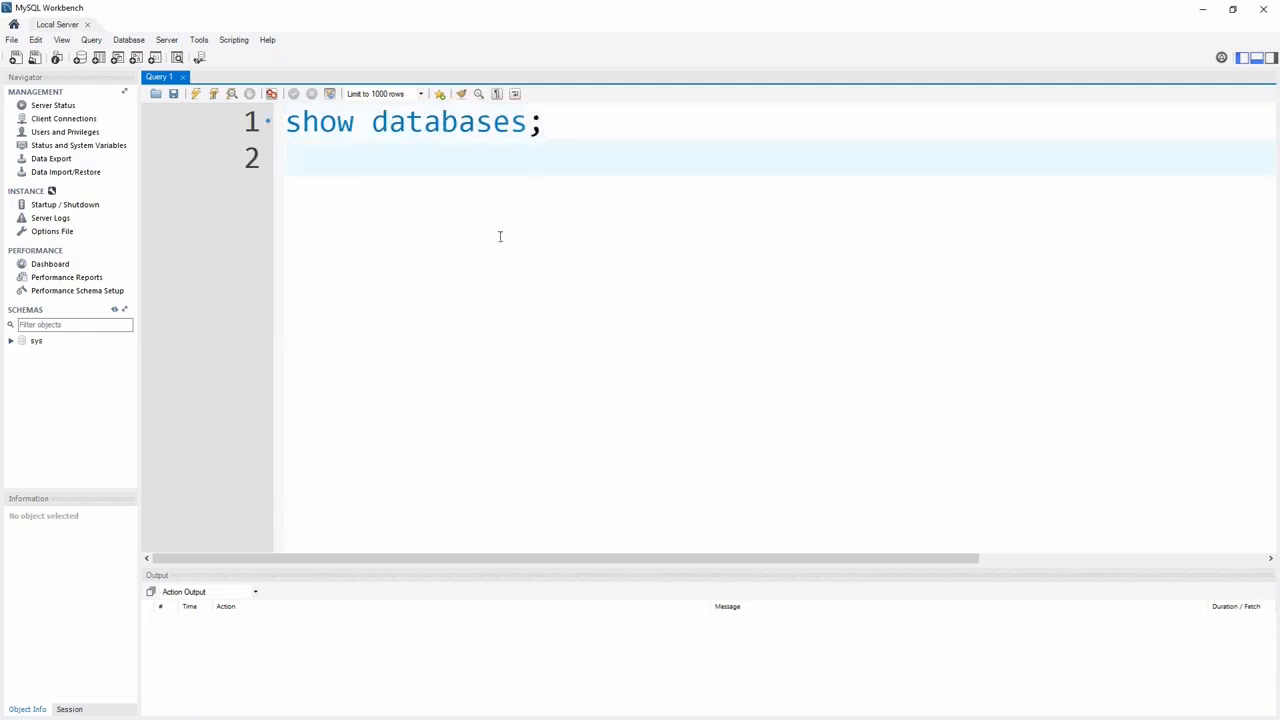
{"action": "left_click", "coordinate": [197, 93]}
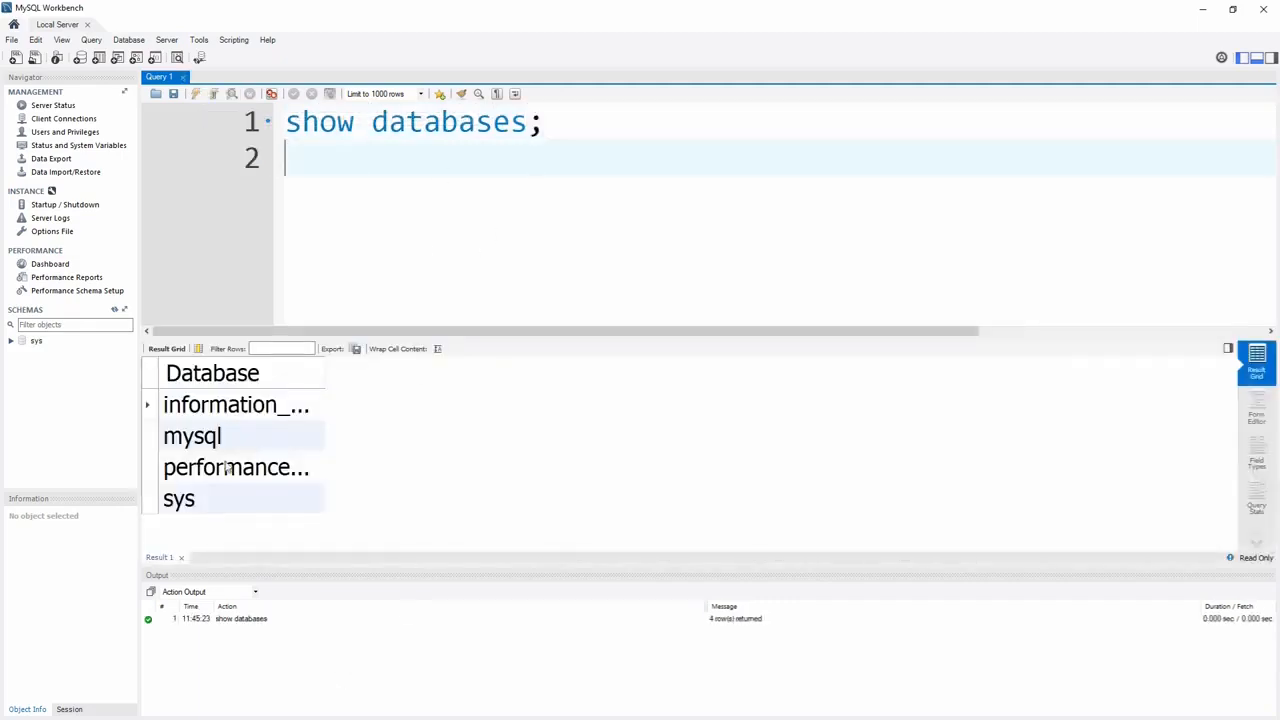
{"action": "left_click_drag", "start_coordinate": [327, 376], "coordinate": [573, 372]}
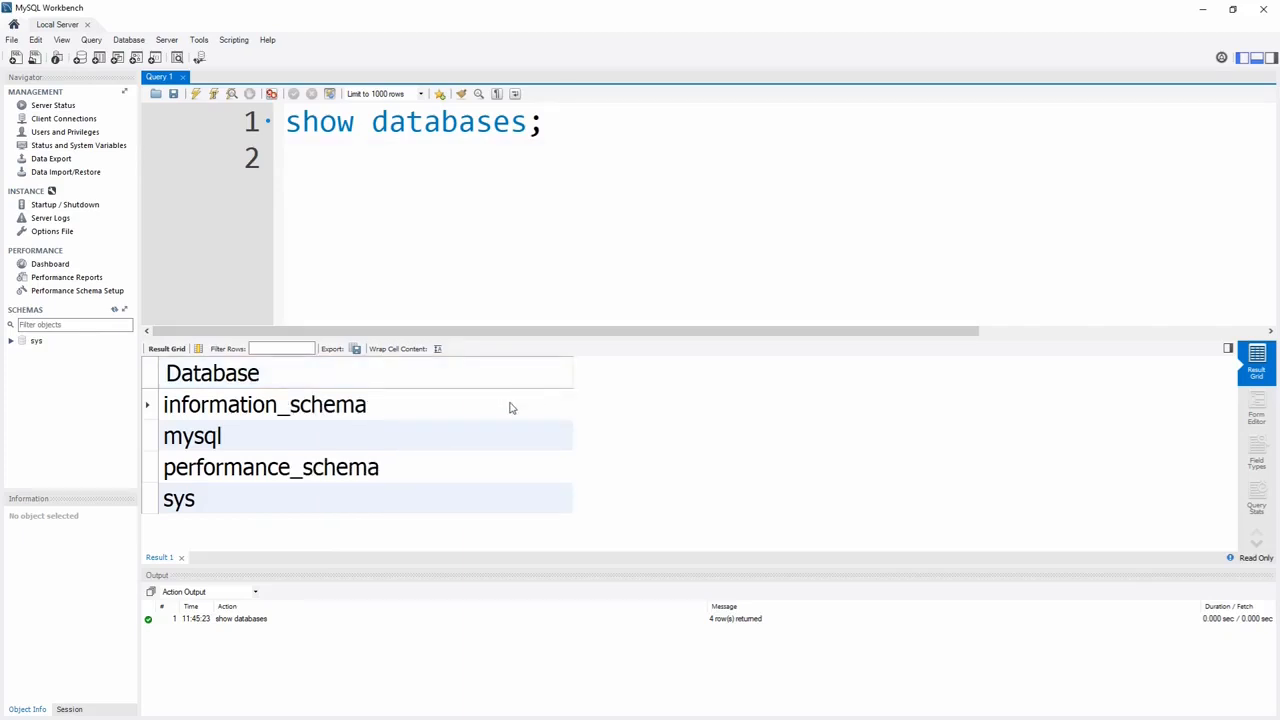
{"action": "left_click", "coordinate": [363, 249]}
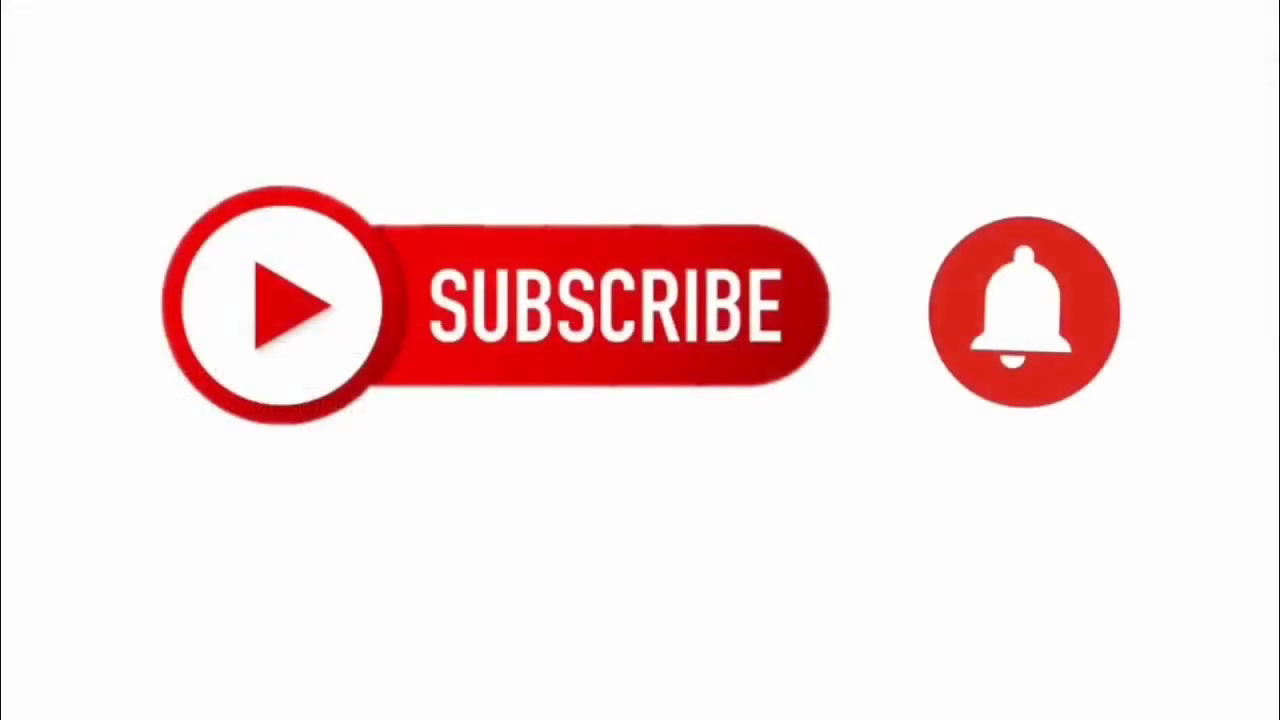